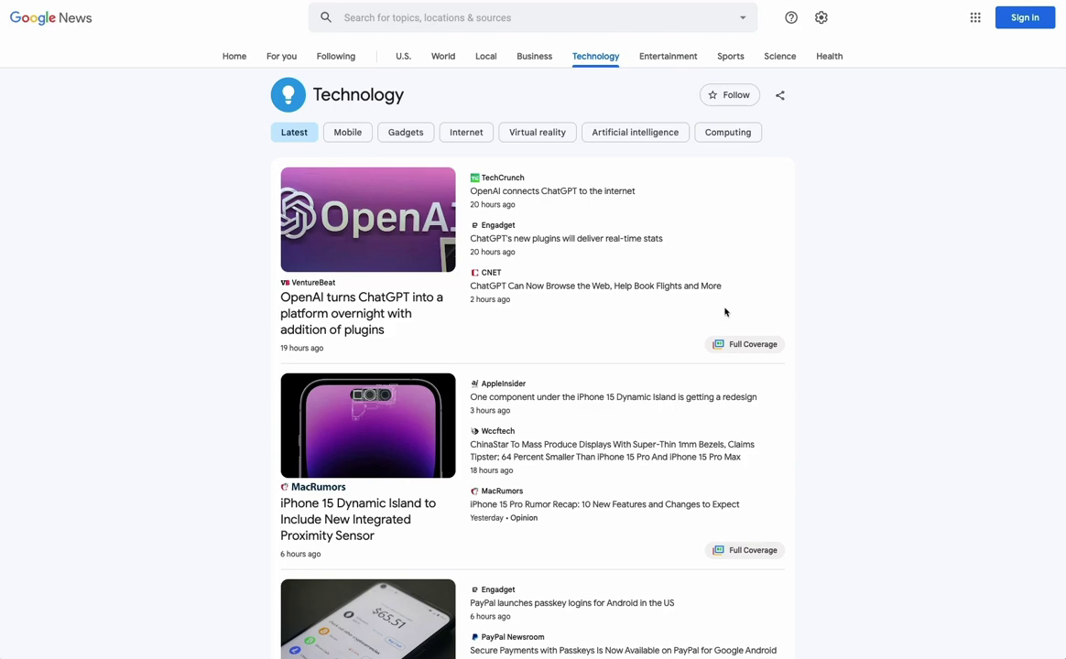
Step: Look through the headlines and source groupings in the Google News Technology section
scroll(427, 285, "down", 2)
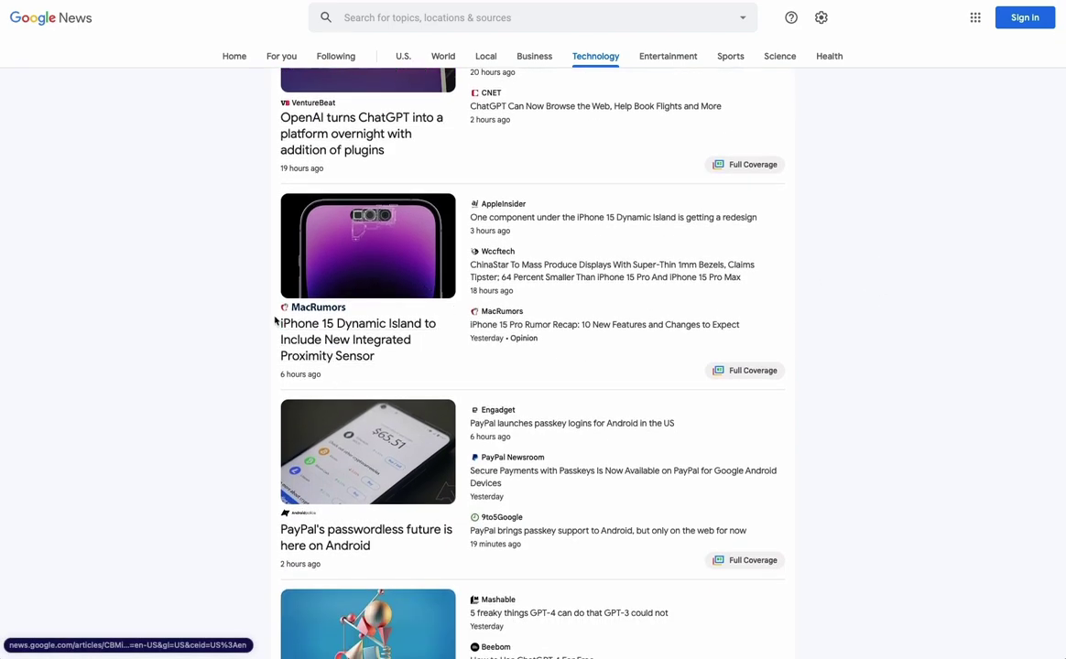
scroll(299, 351, "down", 2)
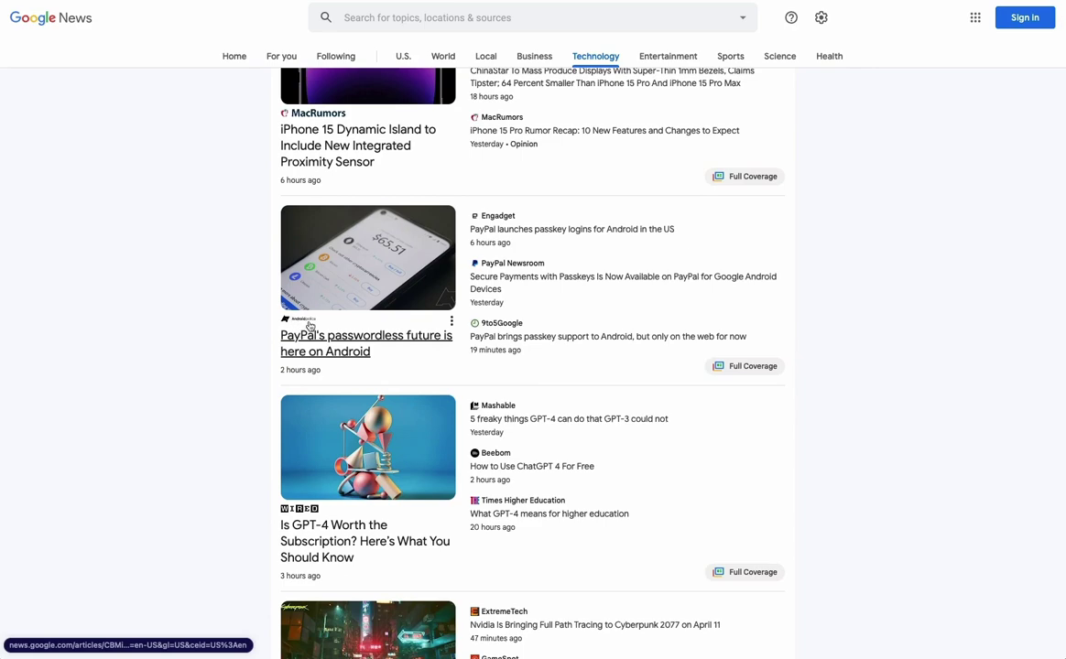
scroll(305, 500, "down", 2)
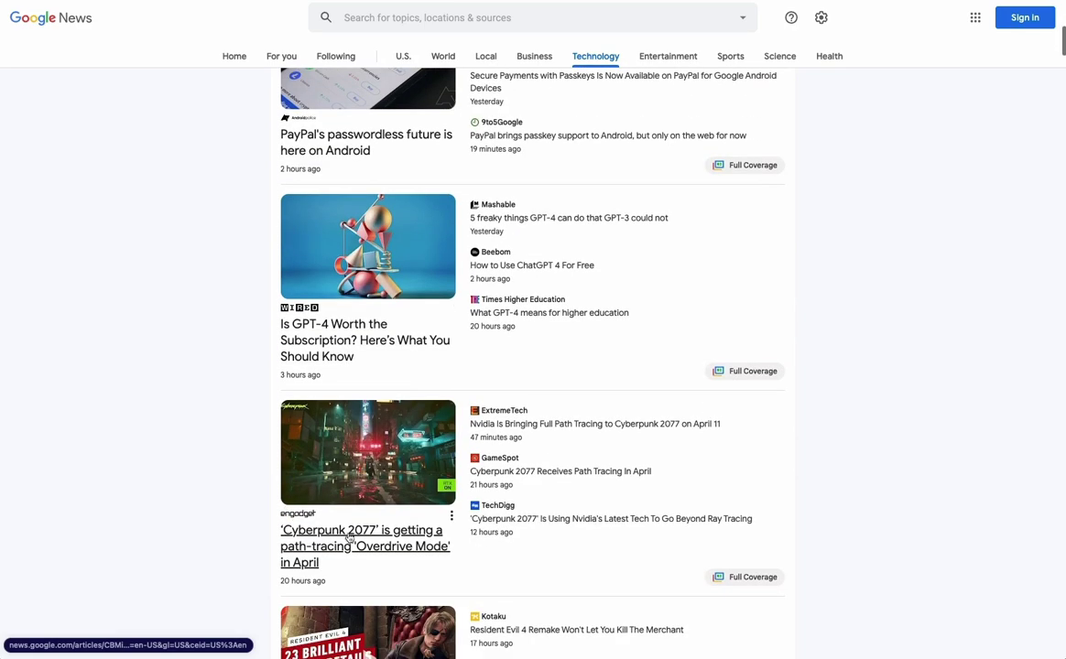
scroll(394, 486, "up", 5)
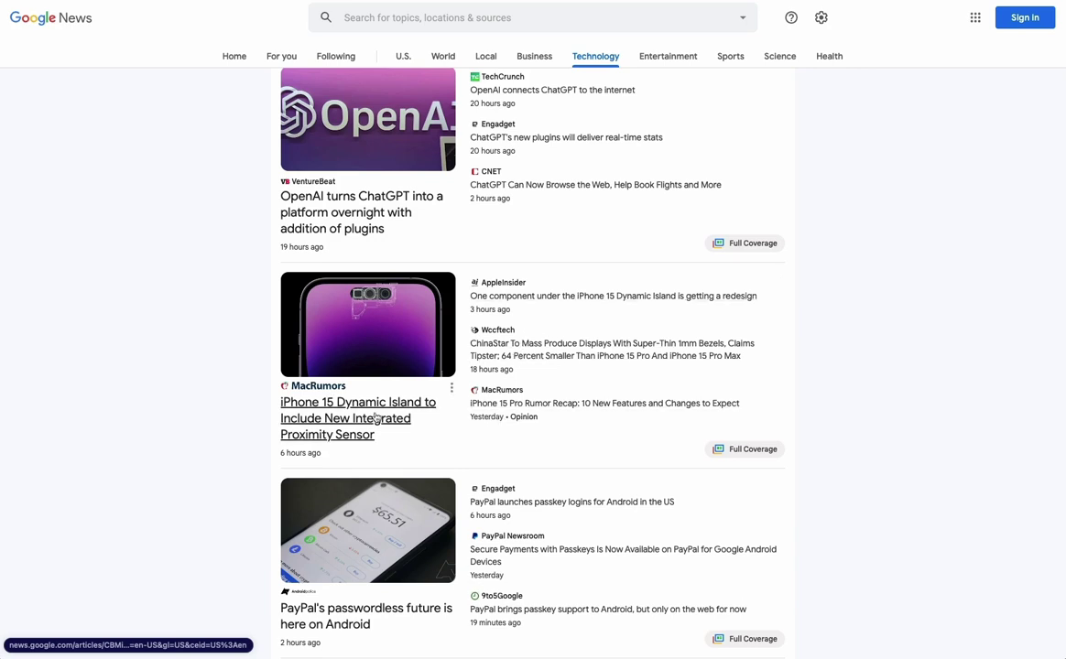
scroll(707, 374, "up", 2)
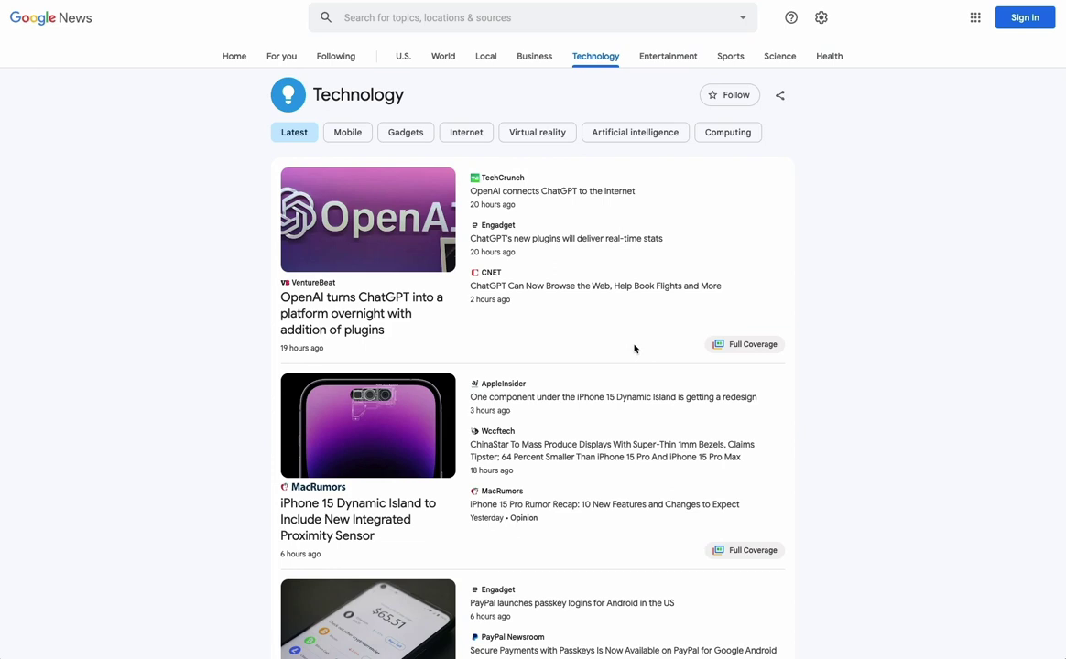
Step: View the CNET article "ChatGPT Can Now Browse the Web, Help Book Flights and More" and return to the Technology section
left_click(783, 491)
key("Escape")
scroll(298, 493, "up", 1)
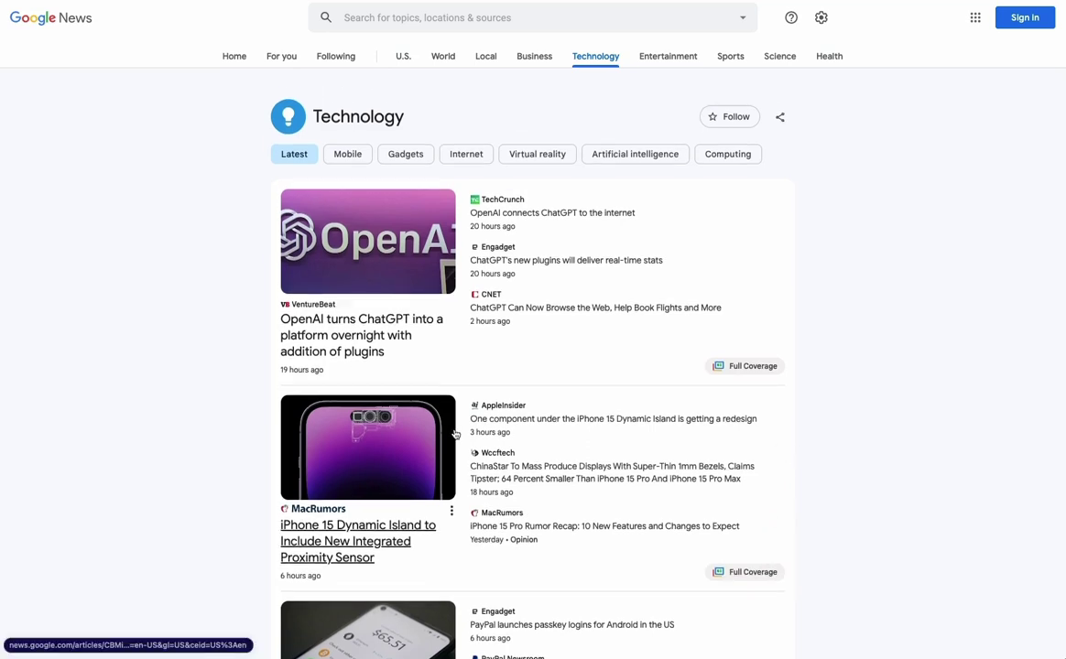
scroll(452, 507, "down", 1)
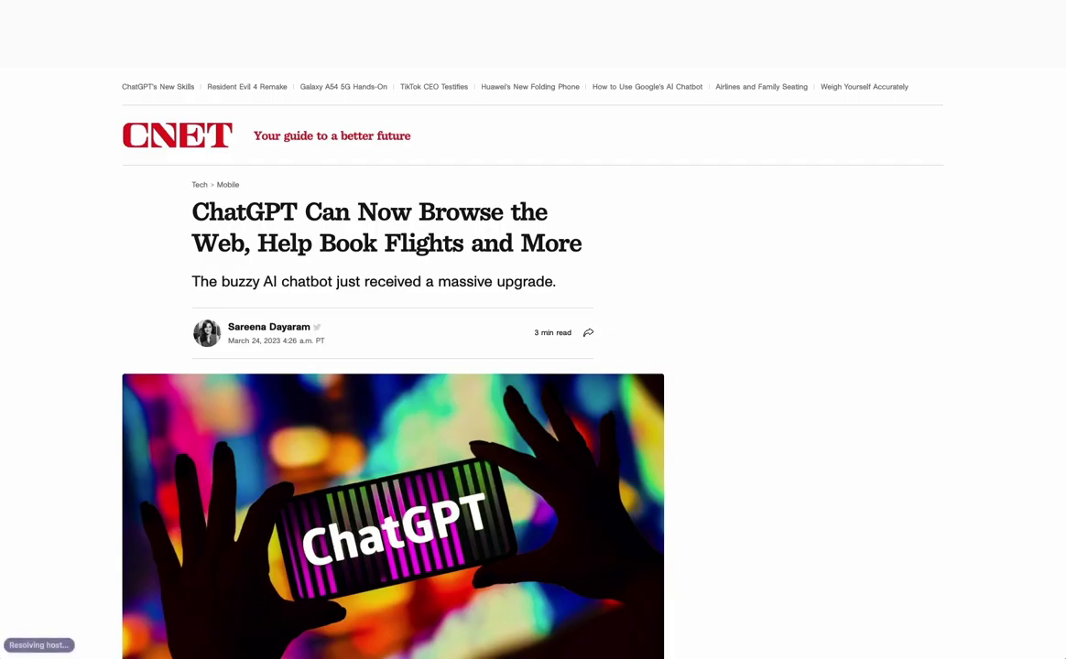
key("ctrl+w")
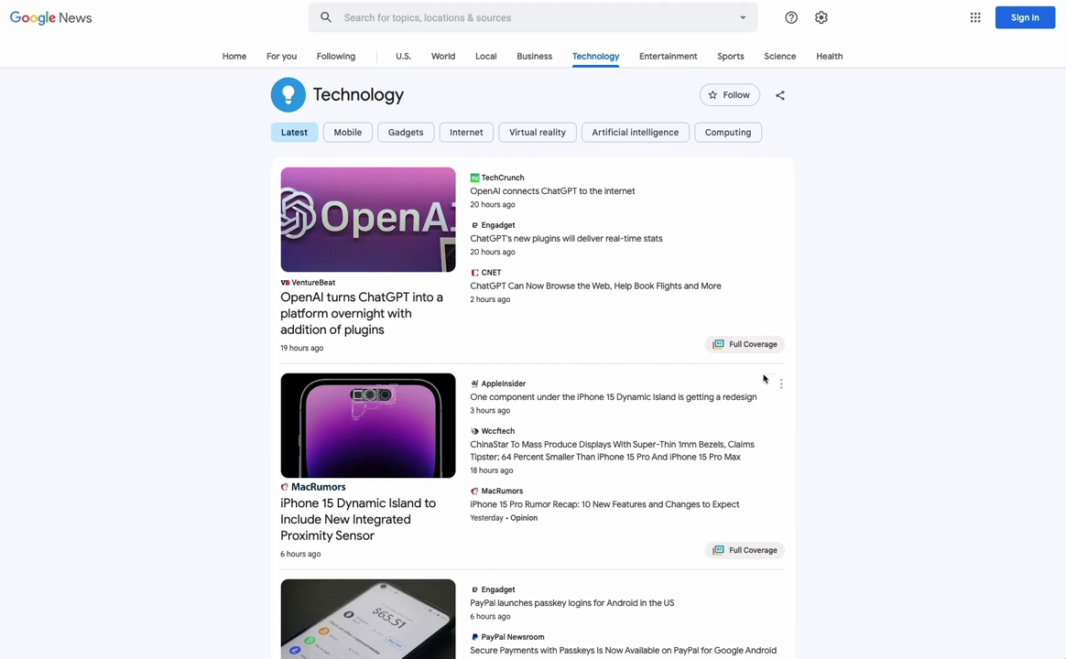
Step: Go to the Wccftech source page from its ChinaStar display story and look through its Hardware articles
left_click(785, 432)
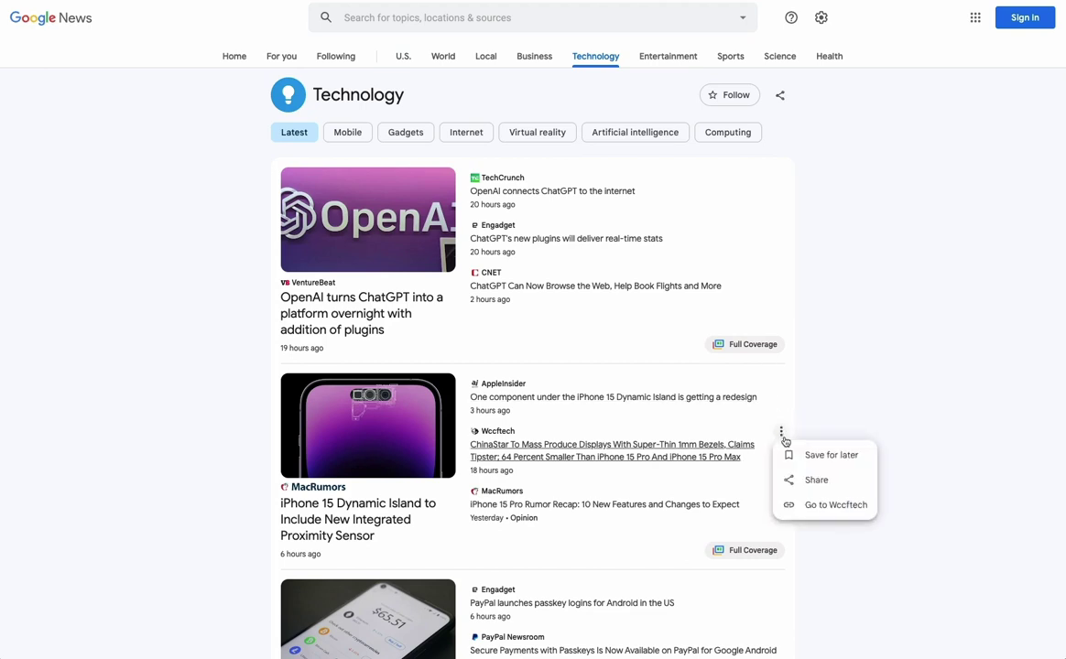
left_click(801, 514)
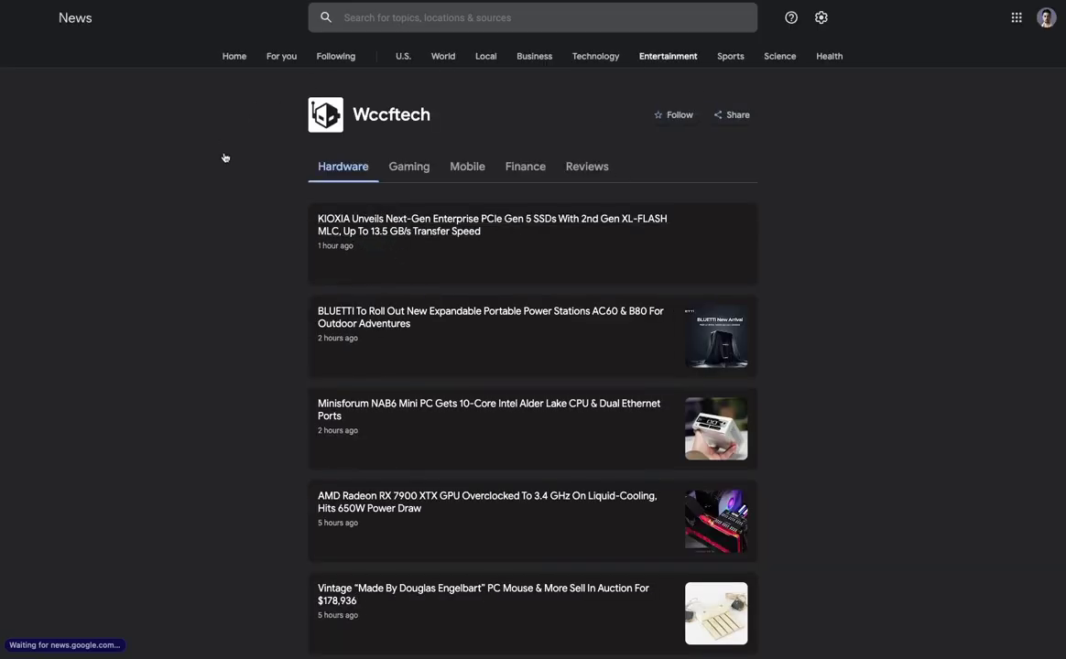
scroll(503, 333, "down", 8)
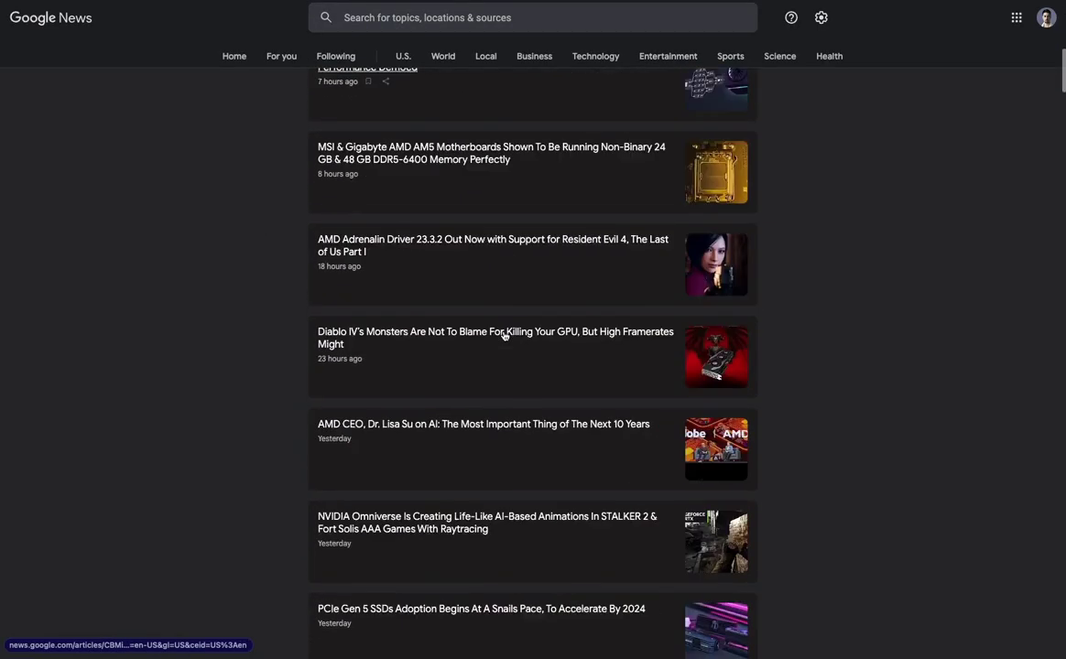
scroll(506, 335, "up", 4)
scroll(509, 333, "up", 4)
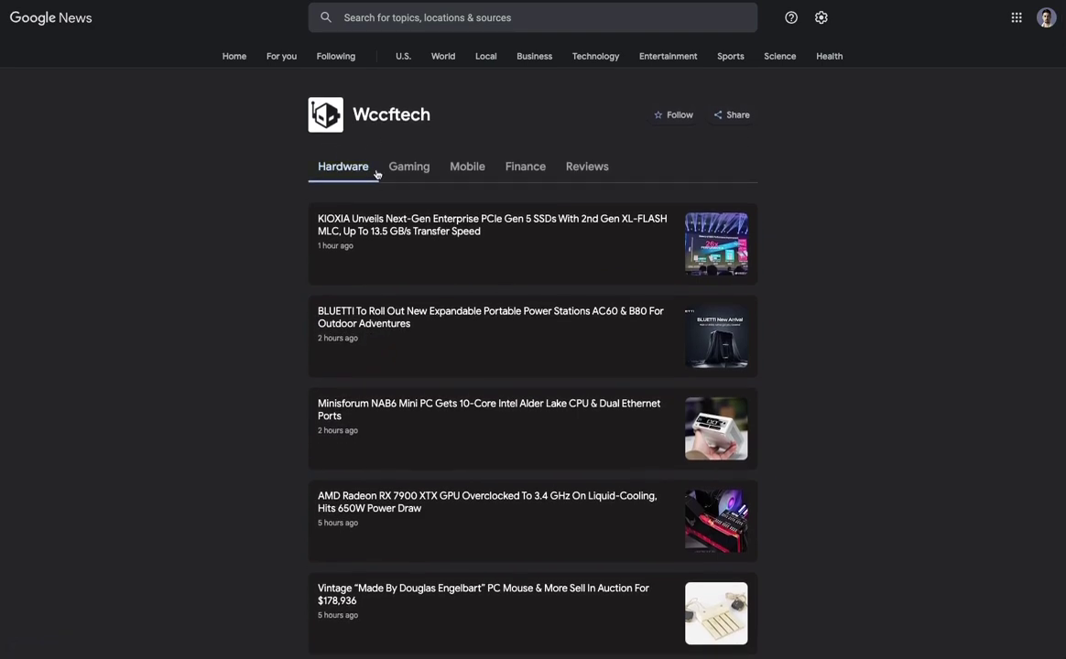
Step: View the Gaming, Mobile and Reviews sections of the Wccftech publication, and return to Hardware
left_click(411, 172)
left_click(468, 172)
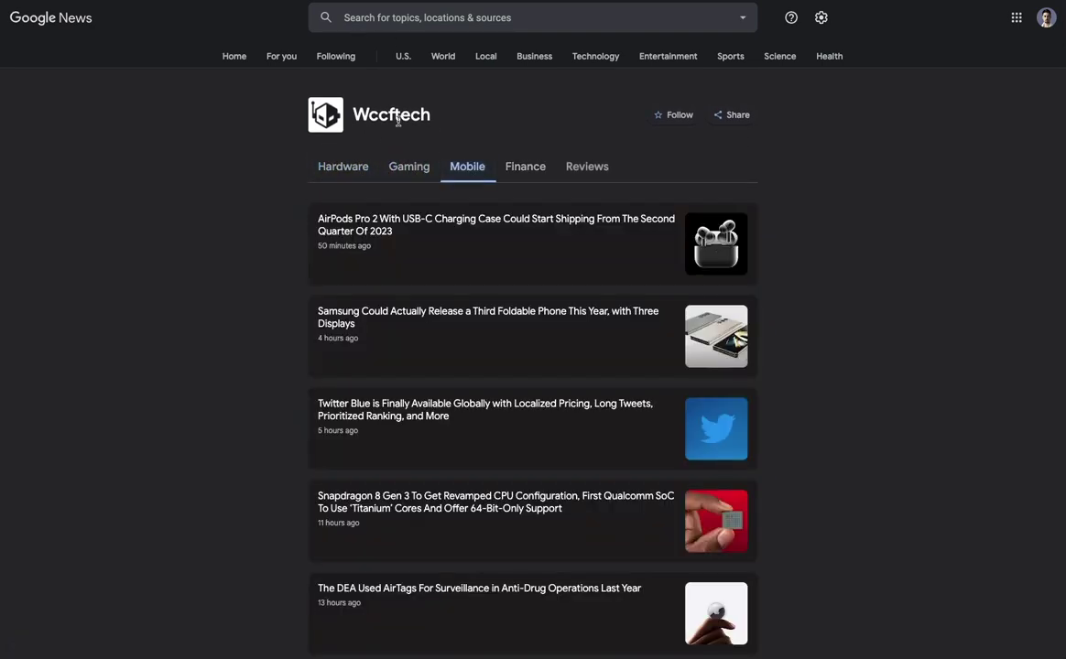
left_click(585, 159)
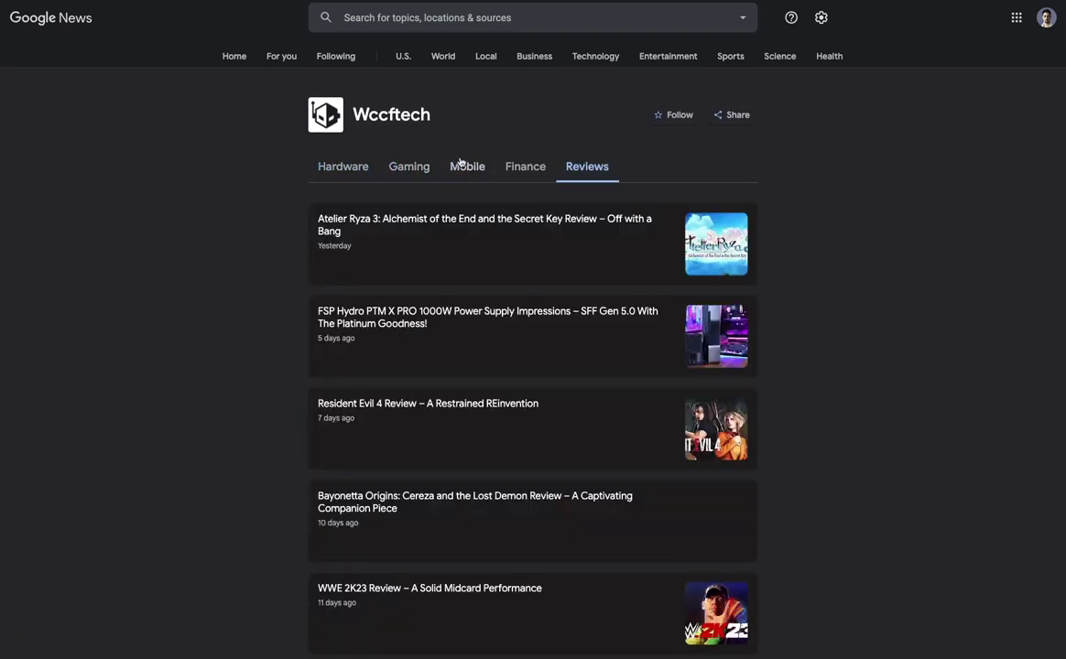
left_click(329, 171)
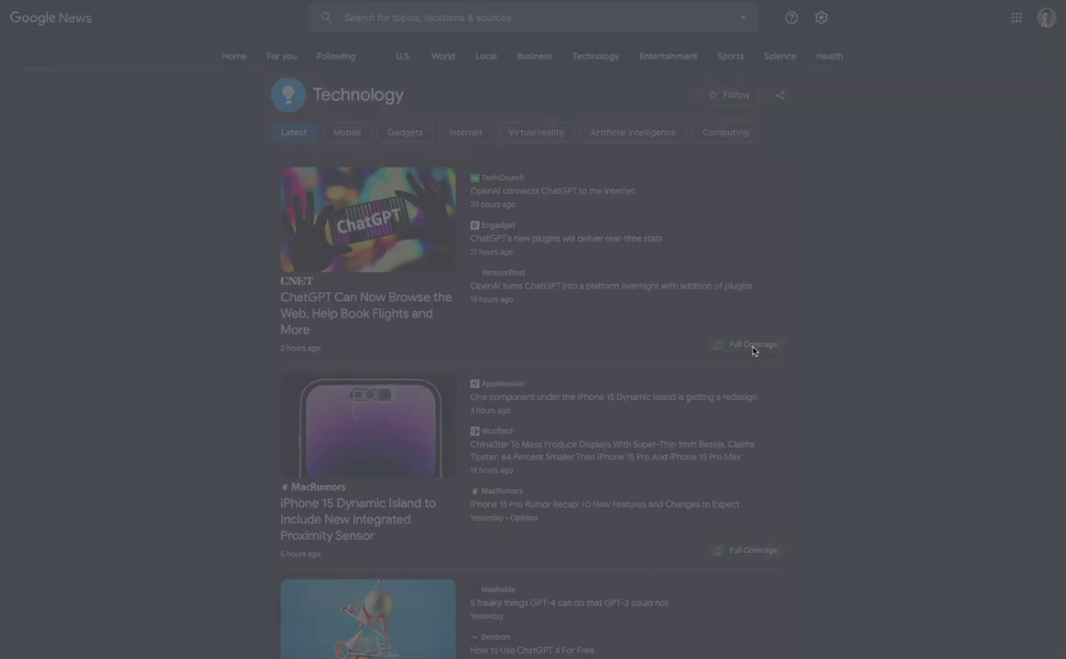
Step: Open full coverage of the ChatGPT plugins story and examine its top news, Twitter posts, frequently asked questions and all coverage
left_click(755, 350)
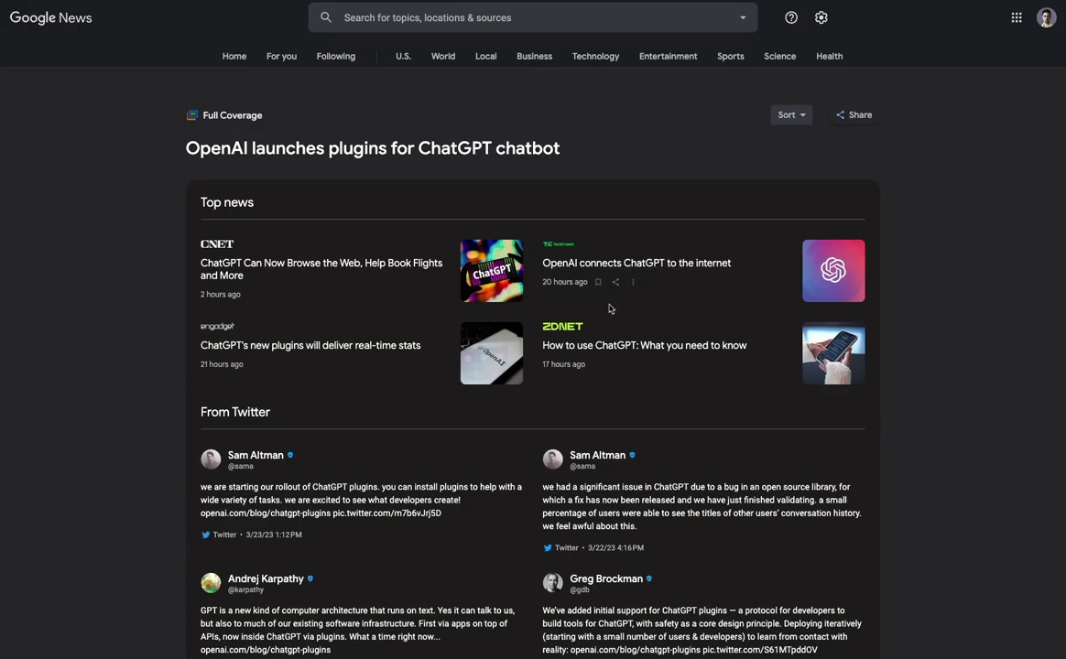
scroll(610, 309, "down", 9)
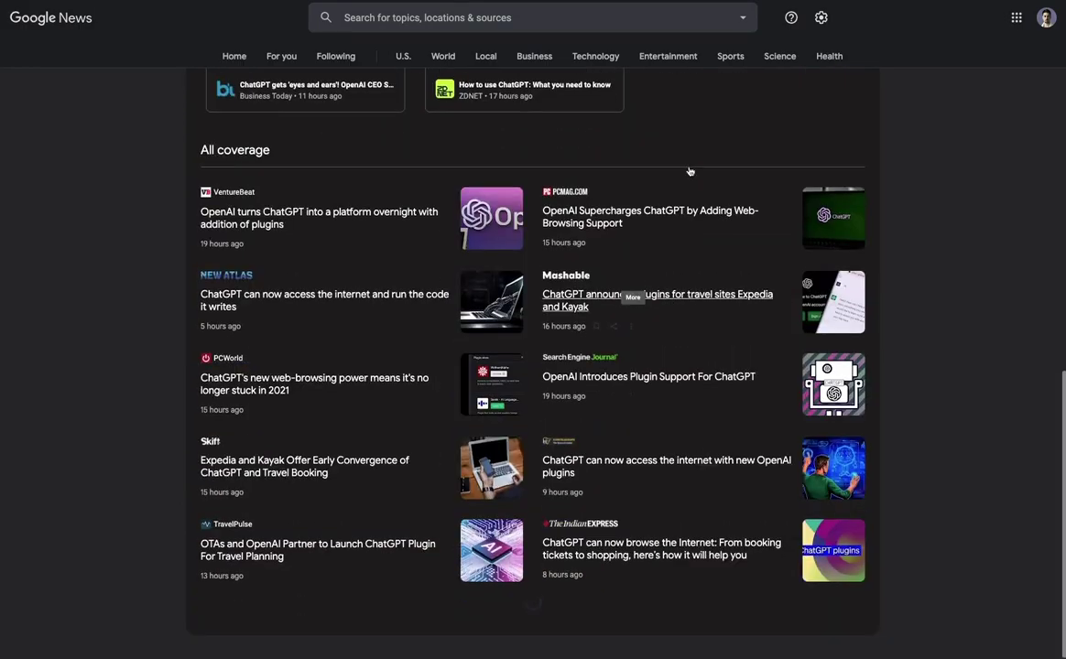
scroll(538, 511, "down", 2)
scroll(550, 412, "up", 10)
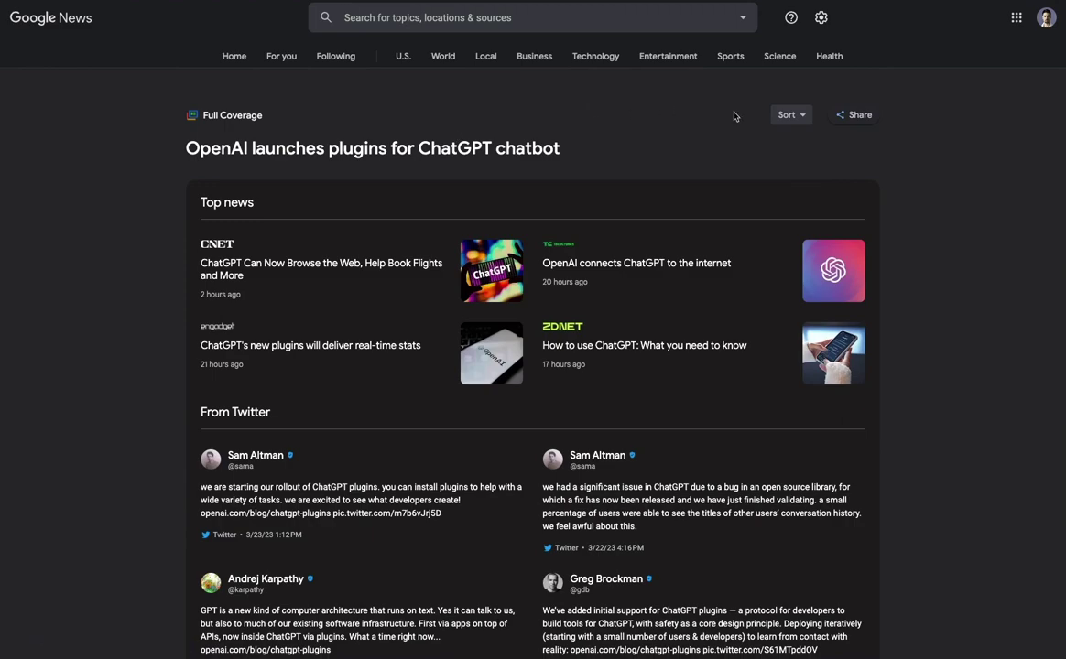
scroll(652, 535, "down", 6)
scroll(683, 533, "up", 3)
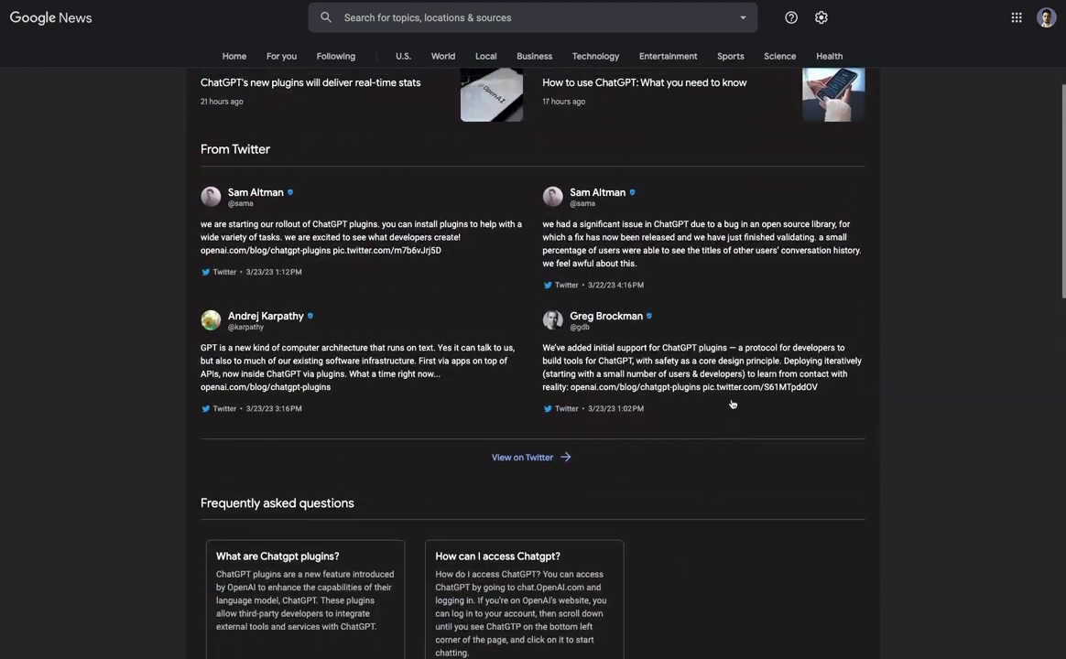
scroll(696, 390, "down", 8)
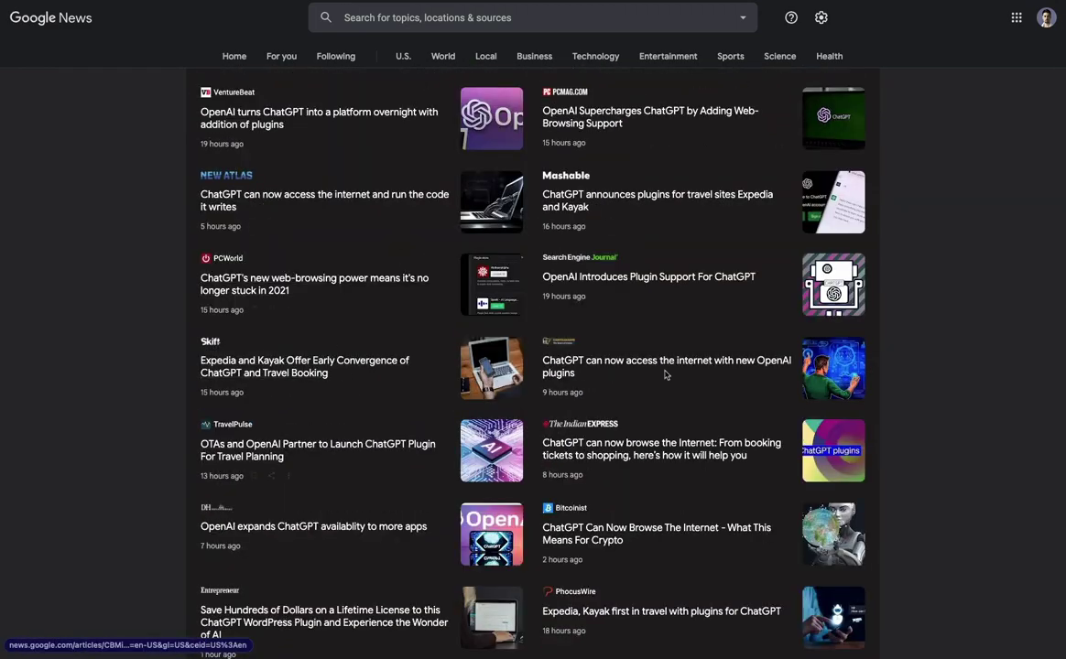
scroll(674, 302, "up", 1)
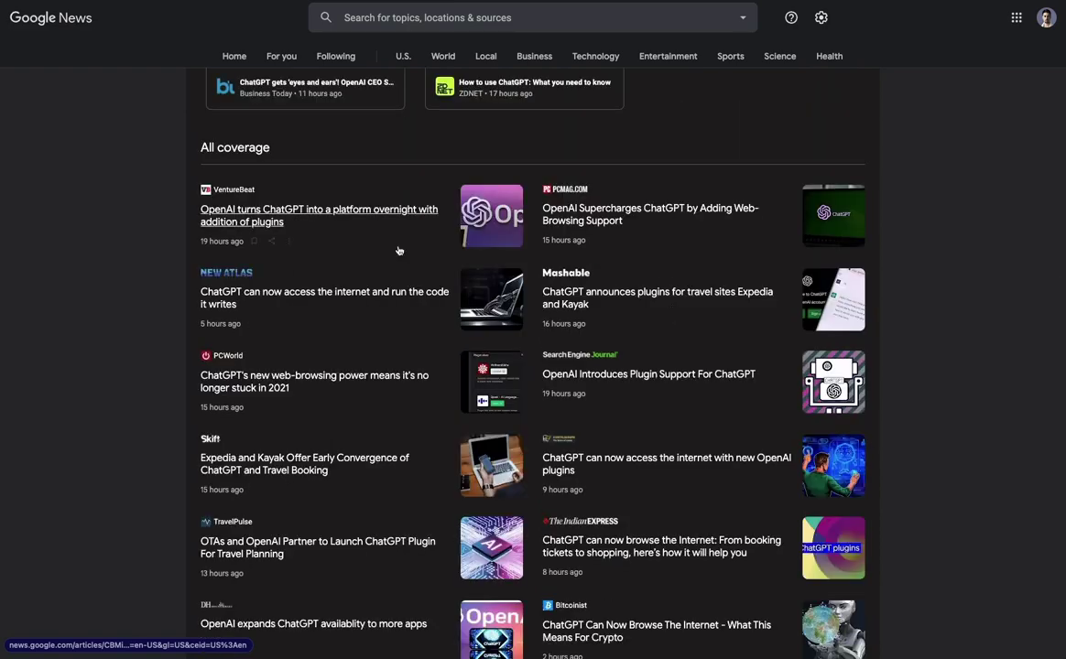
scroll(886, 366, "up", 10)
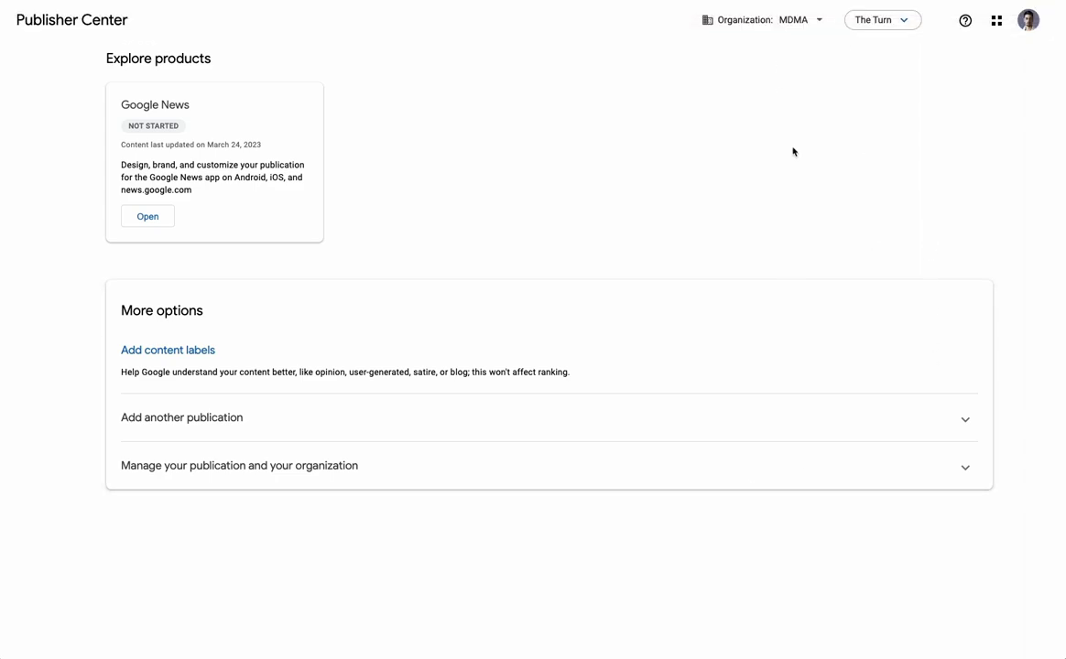
Step: Switch to Publisher Center and open the publication settings of The Turn
left_click(872, 22)
left_click(870, 21)
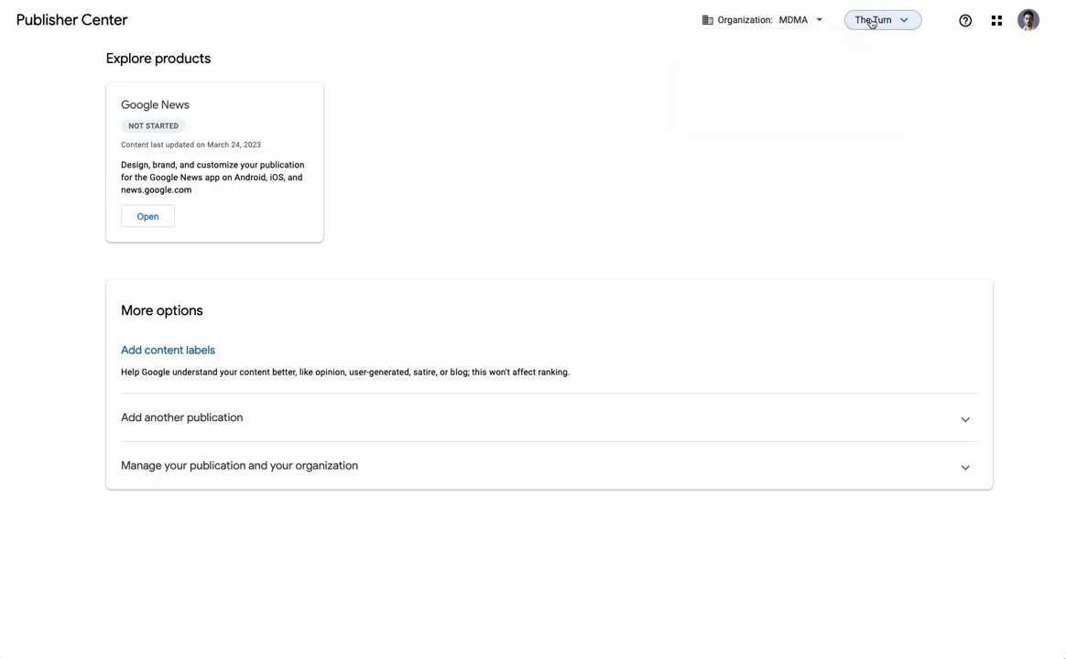
left_click(875, 25)
left_click(907, 50)
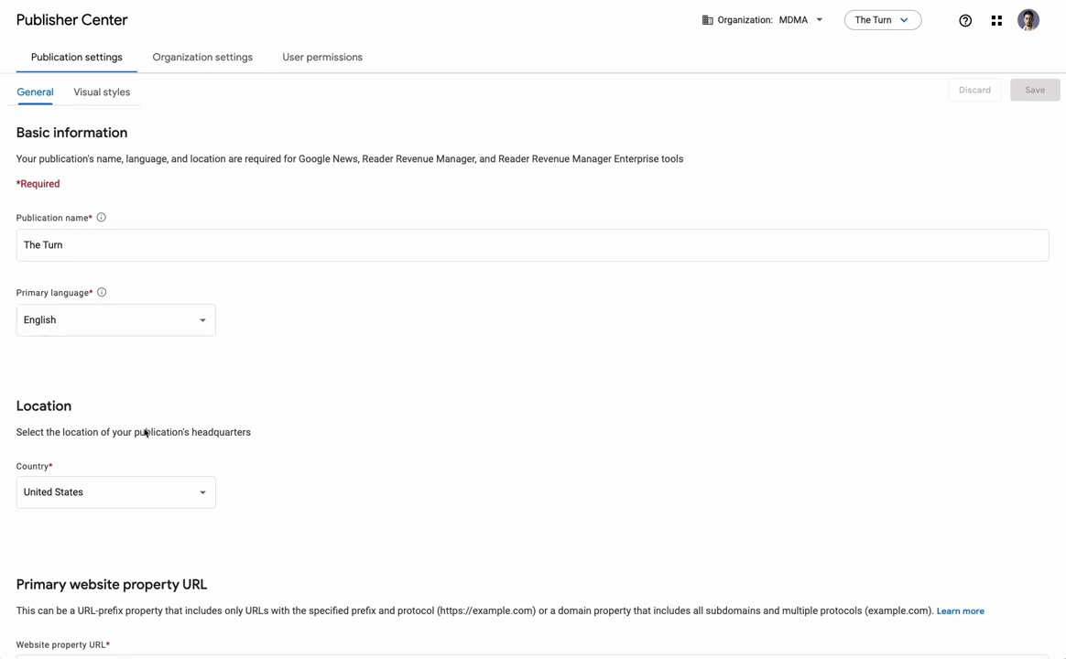
Step: Review The Turn's general settings, including basic information, location, primary and additional website property URLs, contacts and actions
scroll(170, 480, "down", 3)
scroll(135, 447, "down", 3)
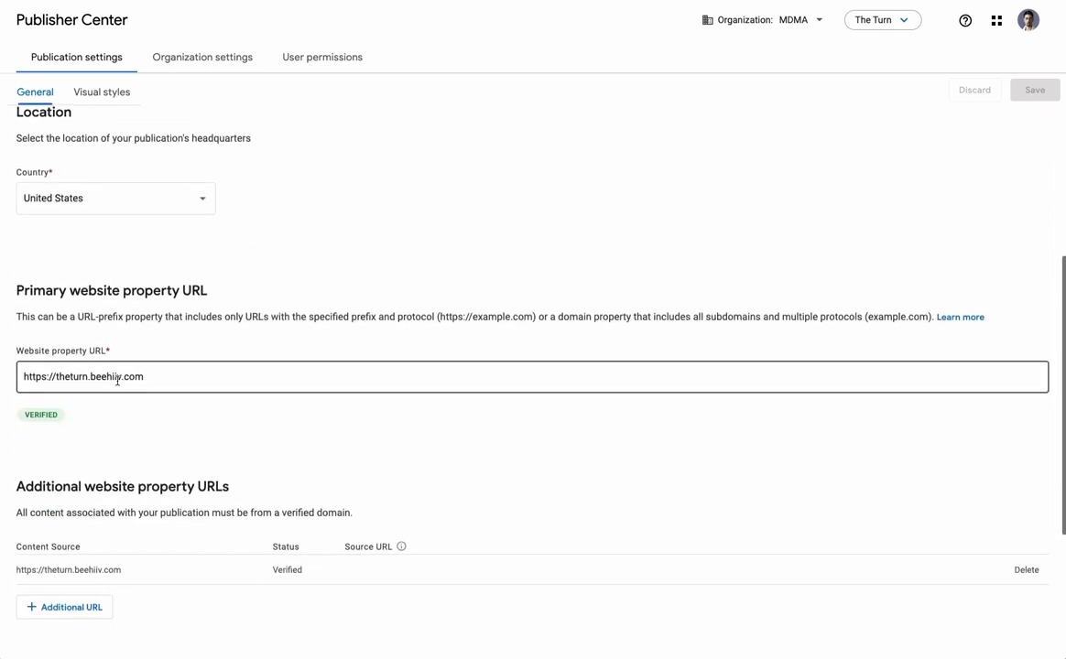
scroll(114, 392, "down", 2)
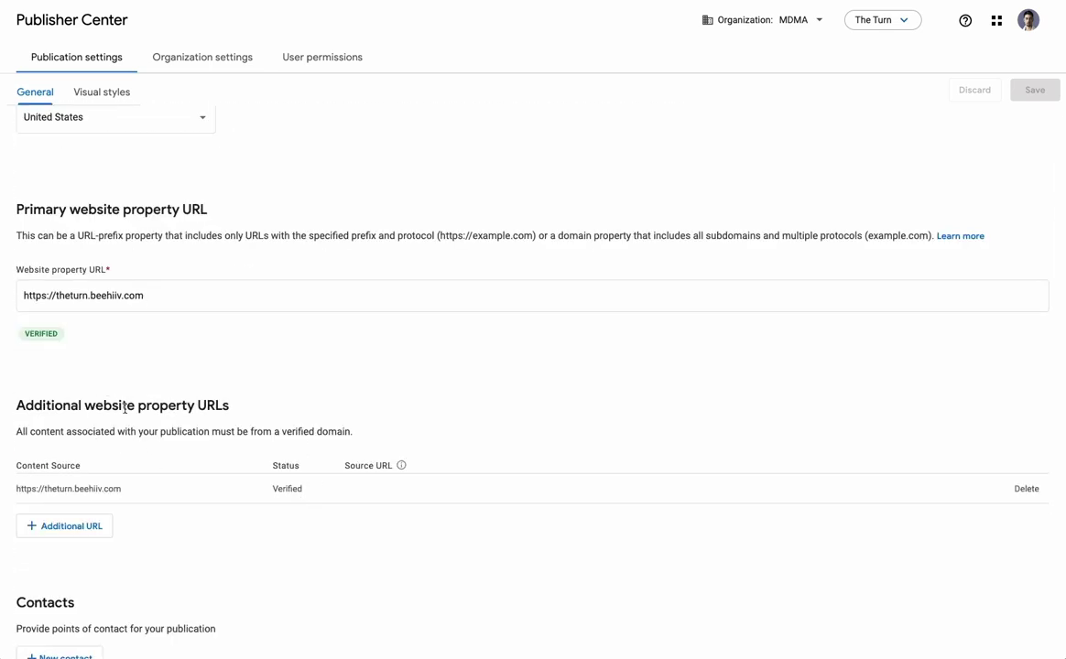
left_click_drag(17, 487, 127, 488)
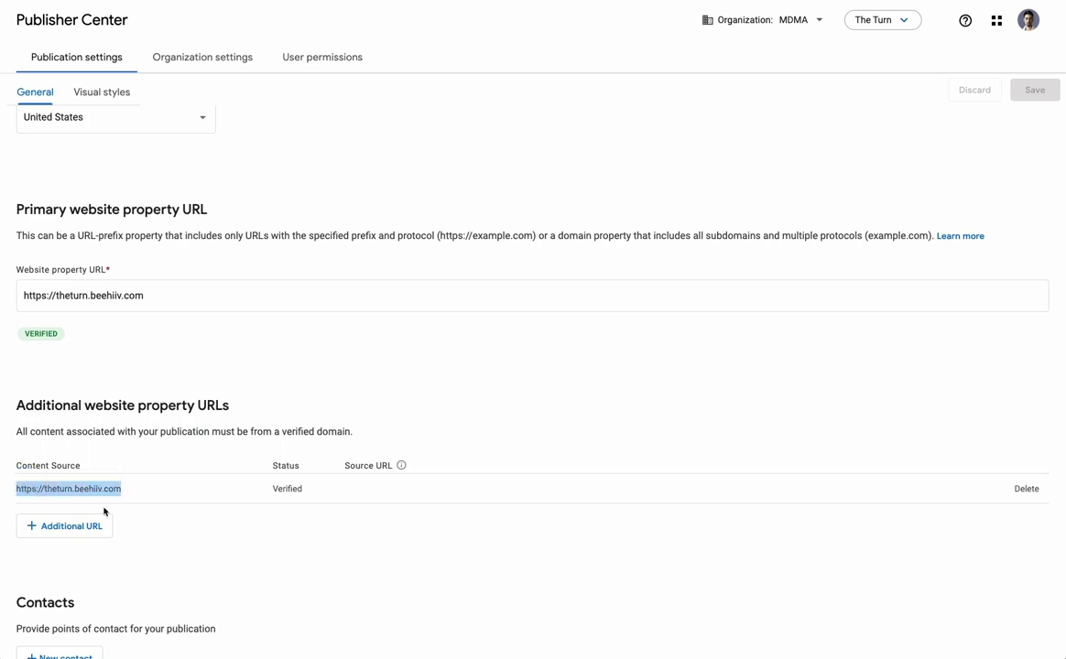
scroll(124, 465, "down", 2)
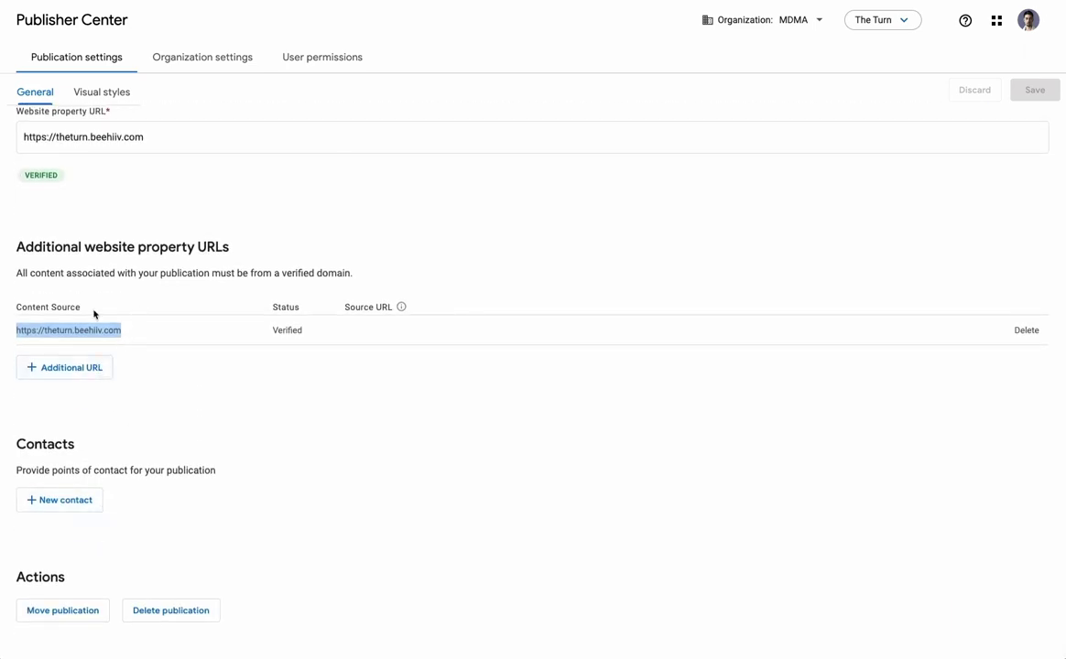
scroll(62, 449, "up", 7)
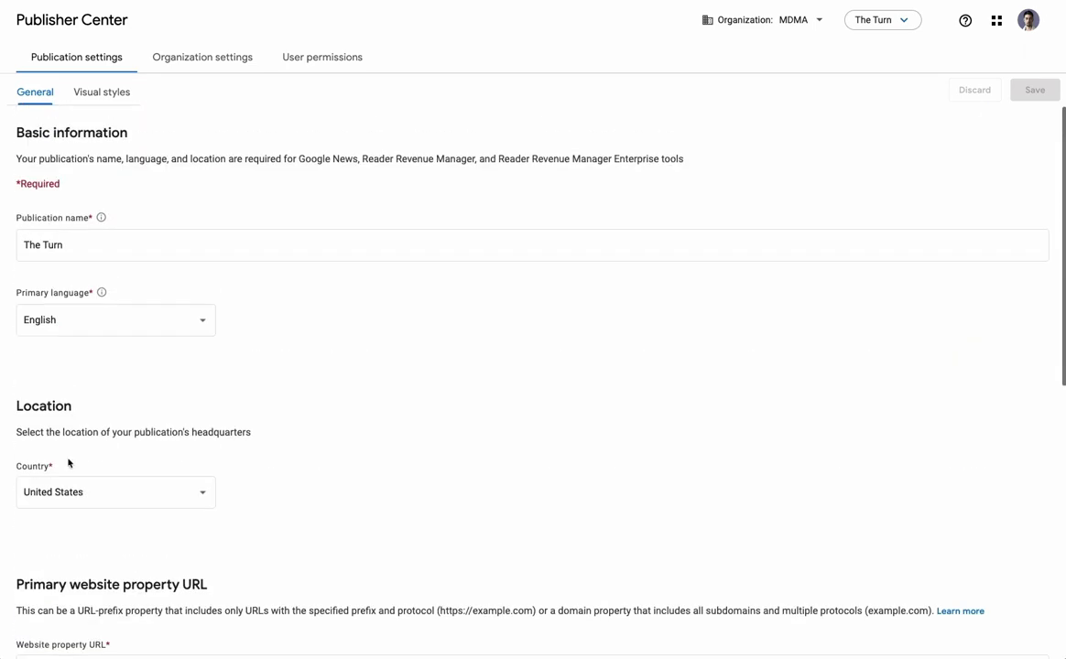
Step: Review the square and rectangular logo guidelines in the publication's visual styles
left_click(88, 96)
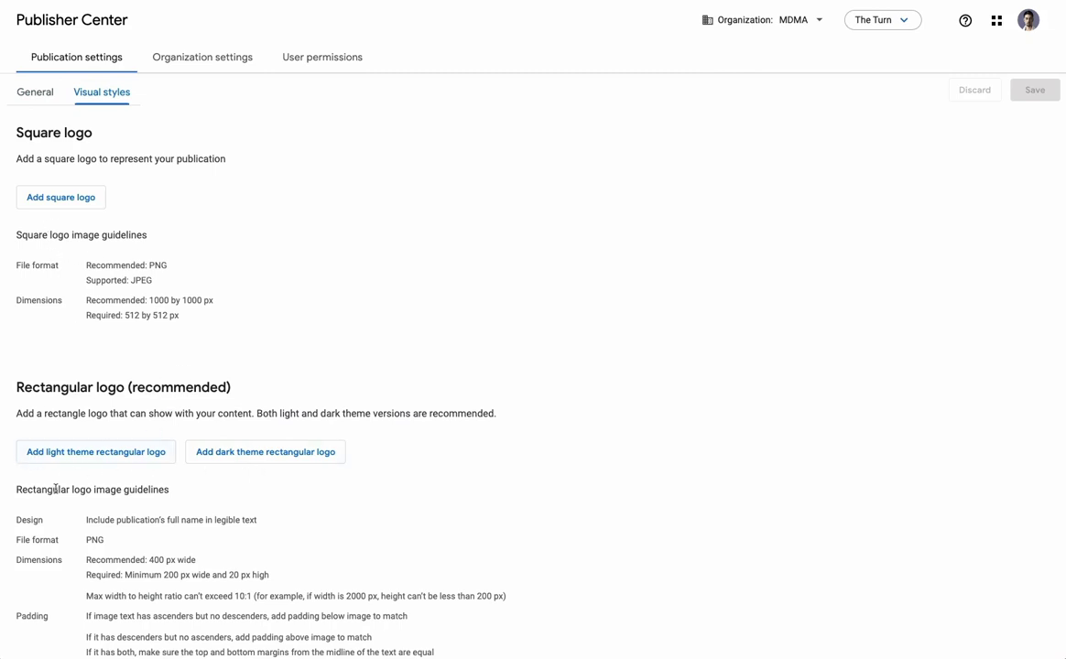
scroll(263, 478, "down", 2)
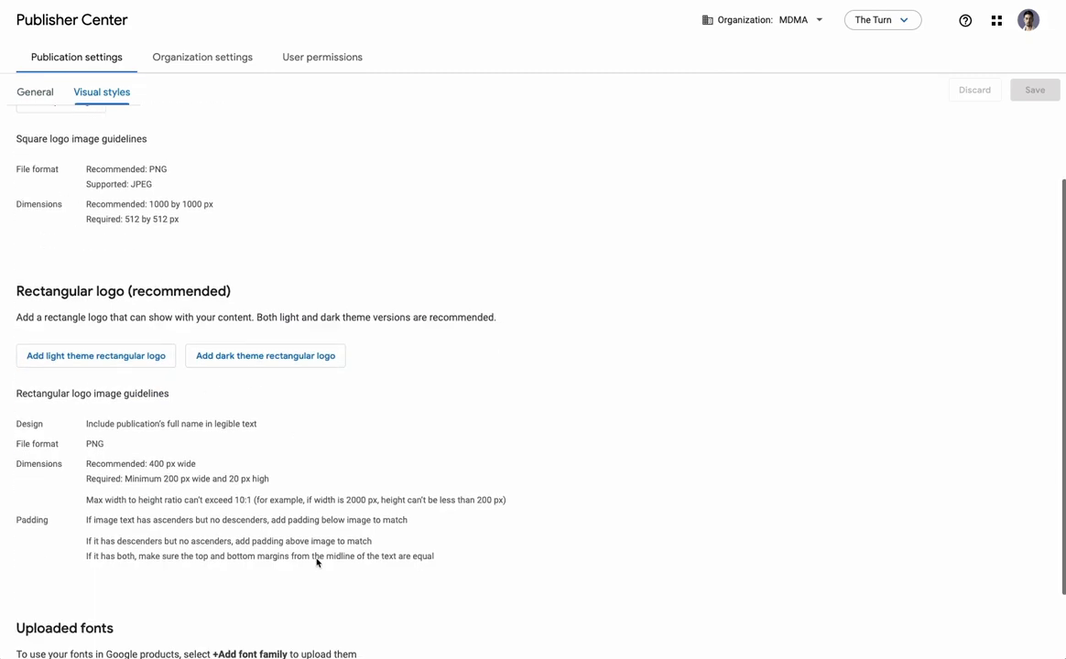
scroll(143, 539, "up", 2)
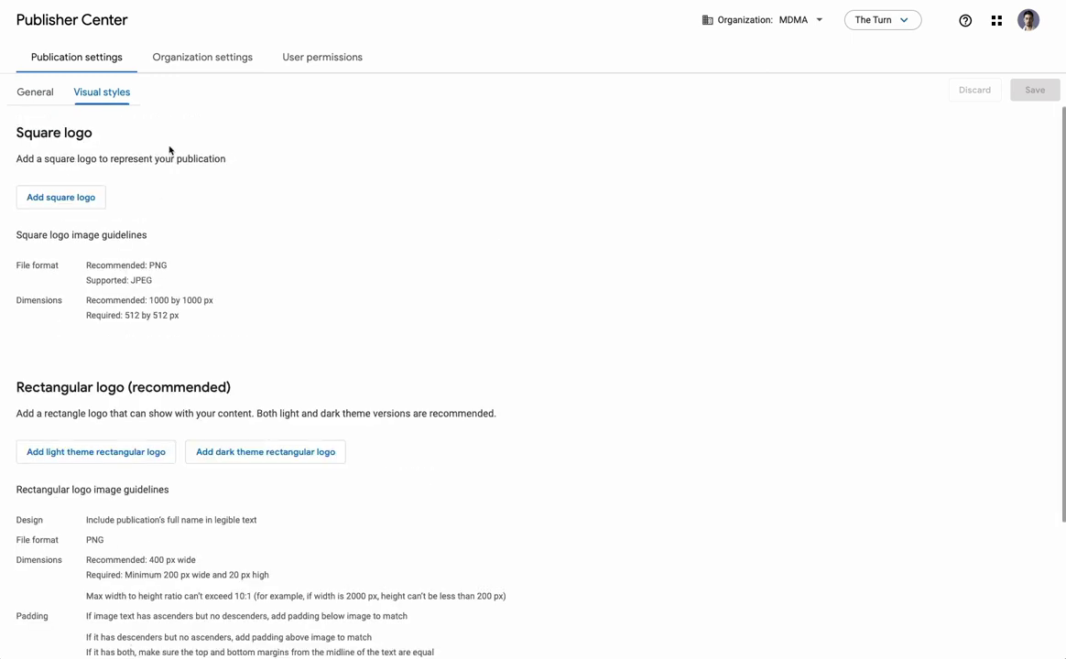
Step: Check the organization settings and user permissions, and return to the Publisher Center home page
left_click(203, 66)
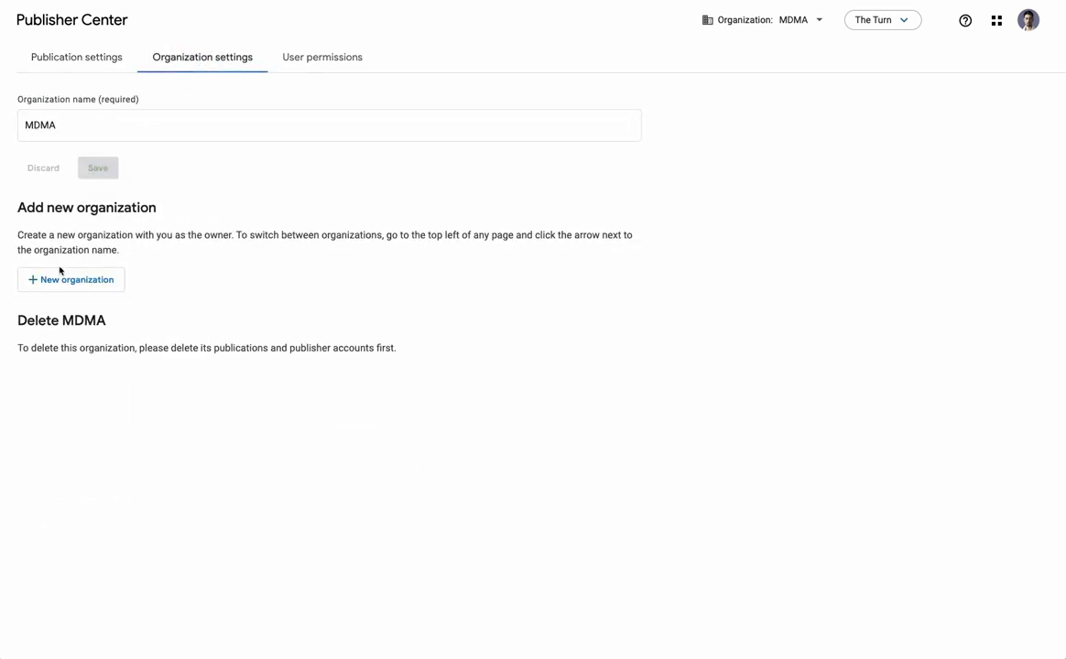
left_click(328, 57)
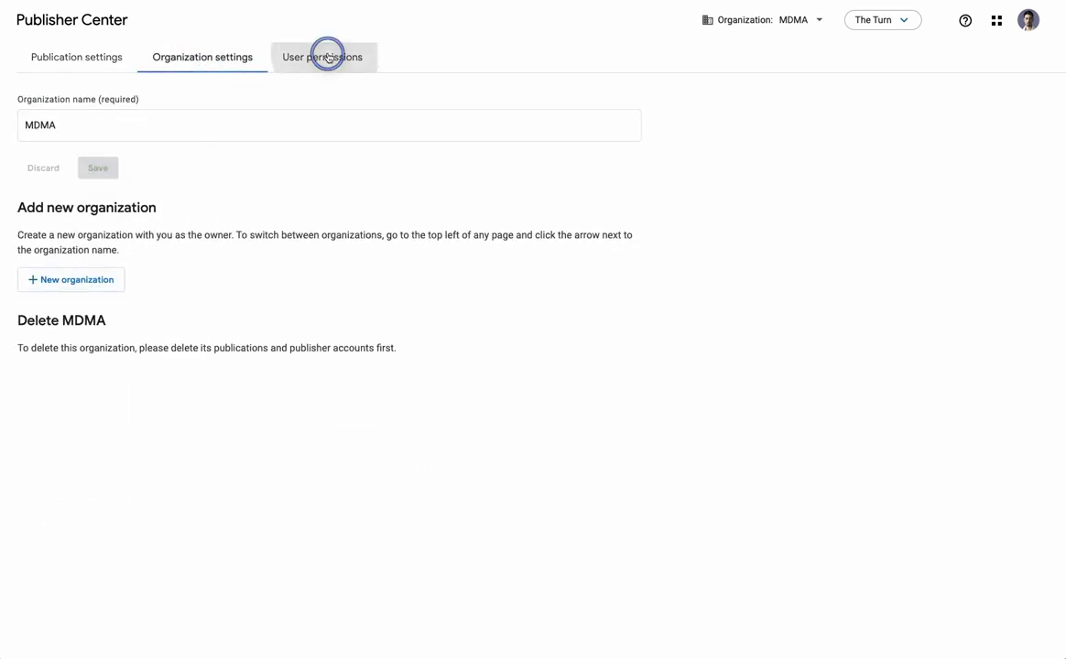
left_click(997, 21)
left_click(962, 49)
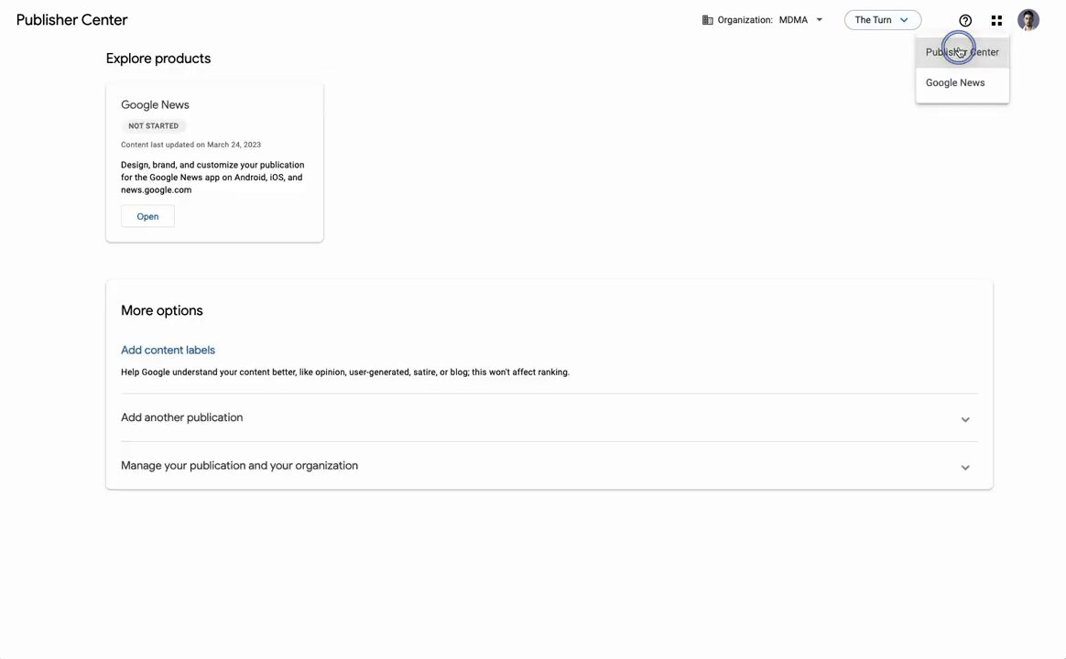
Step: Open the content labels, try selecting Opinion and Blog as site-wide labels, and cancel the edit
left_click(161, 350)
left_click(108, 193)
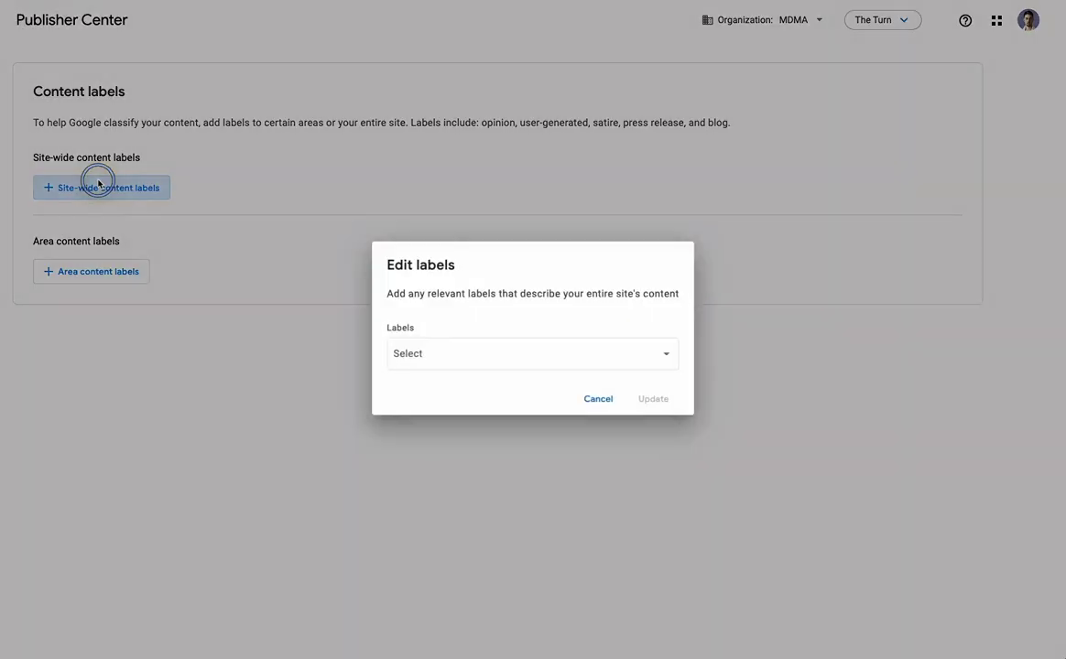
left_click(581, 362)
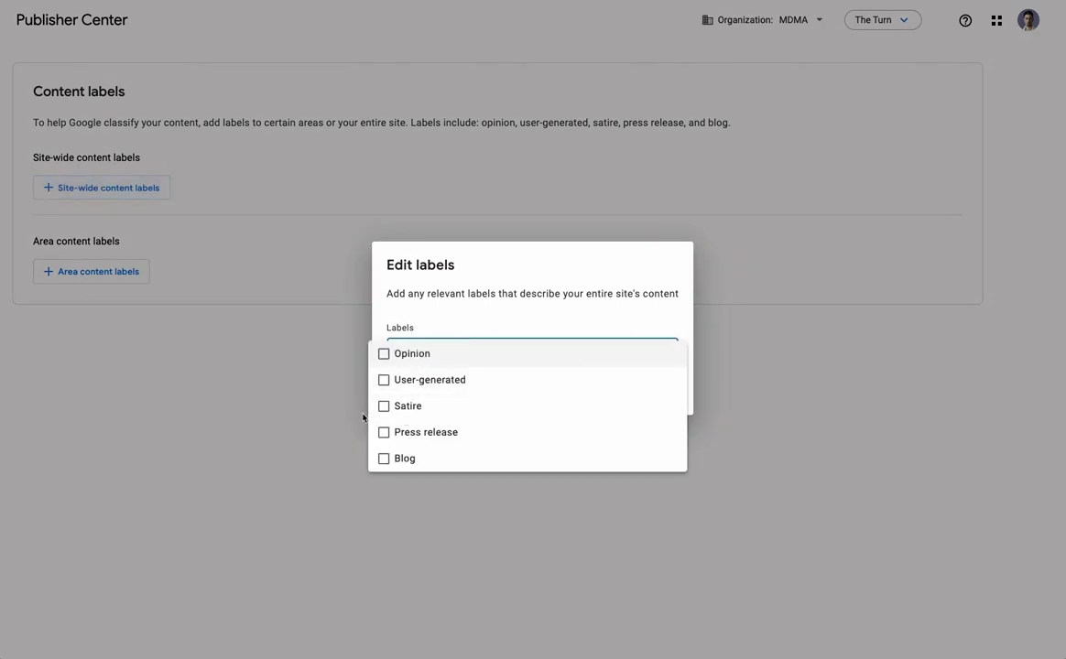
left_click(382, 354)
left_click(383, 458)
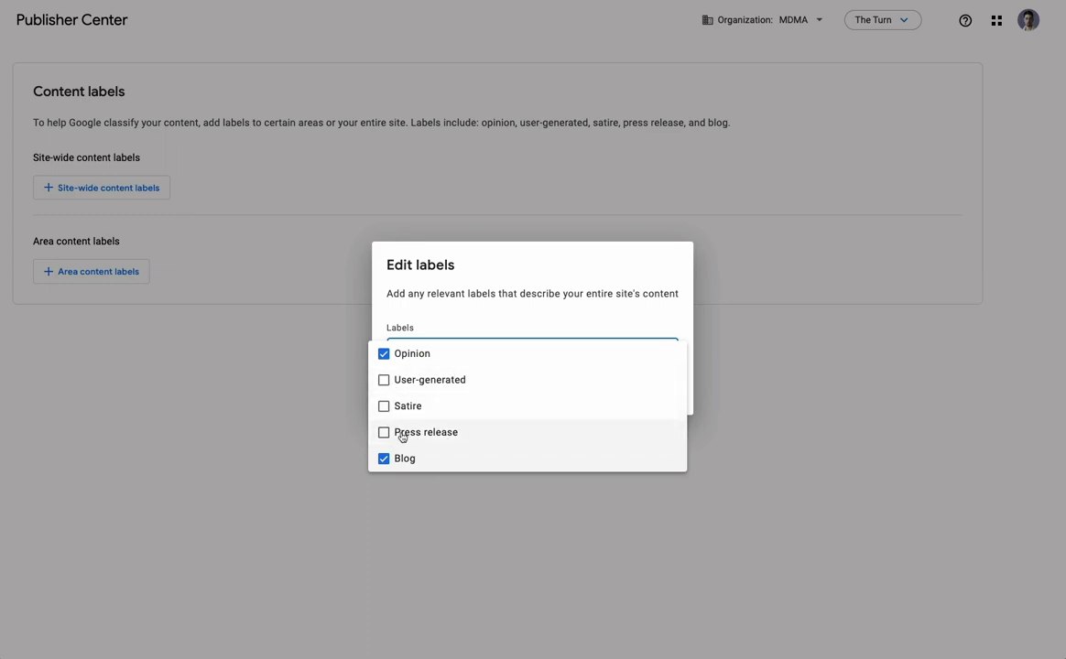
left_click(281, 347)
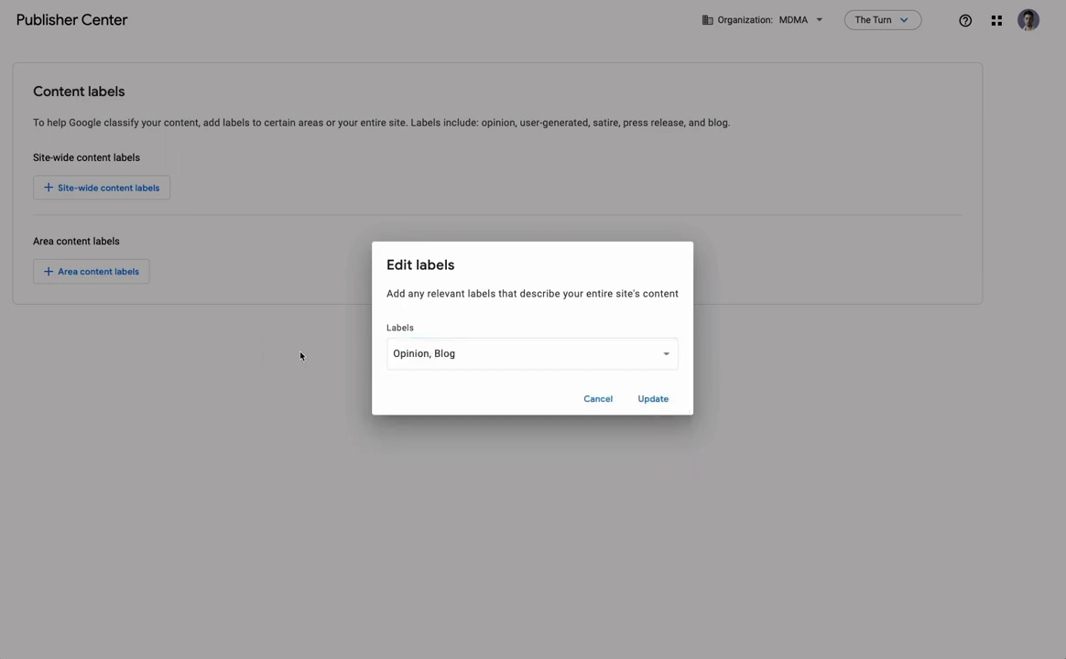
left_click(582, 398)
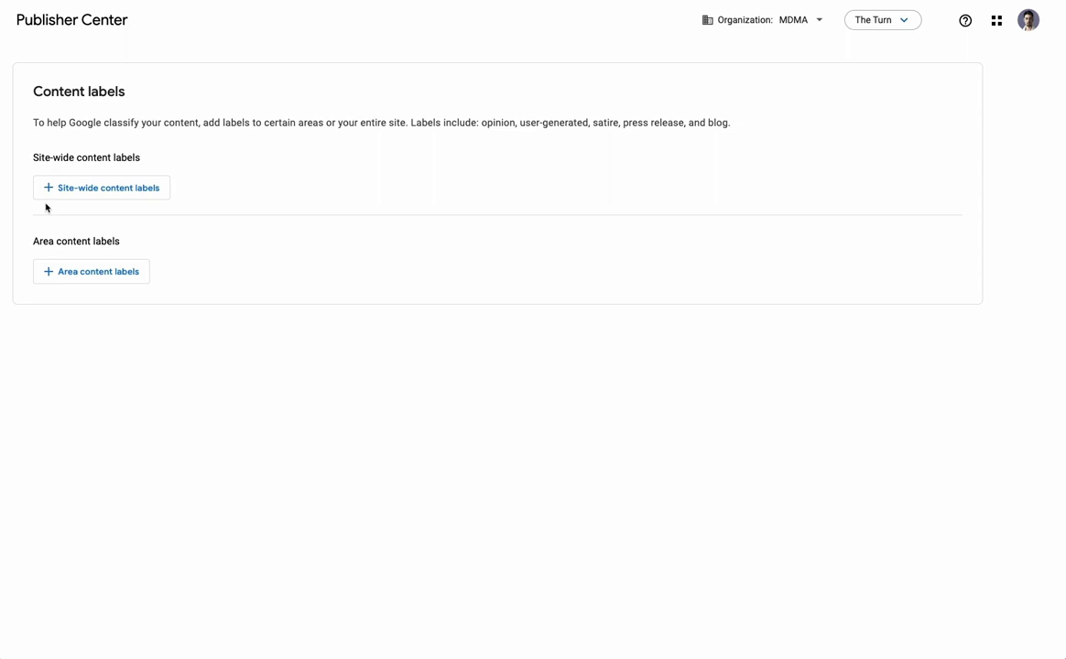
Step: Examine the URL field and label options for adding an area content label, and cancel without adding one
left_click(72, 271)
left_click(447, 313)
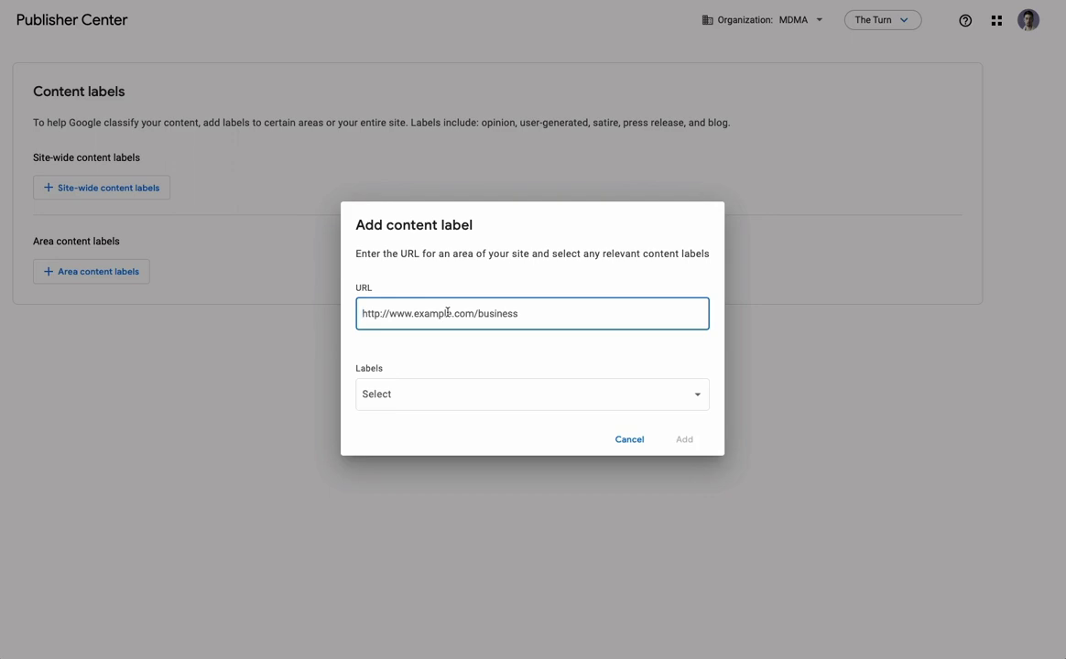
left_click(512, 313)
left_click(311, 293)
left_click(449, 418)
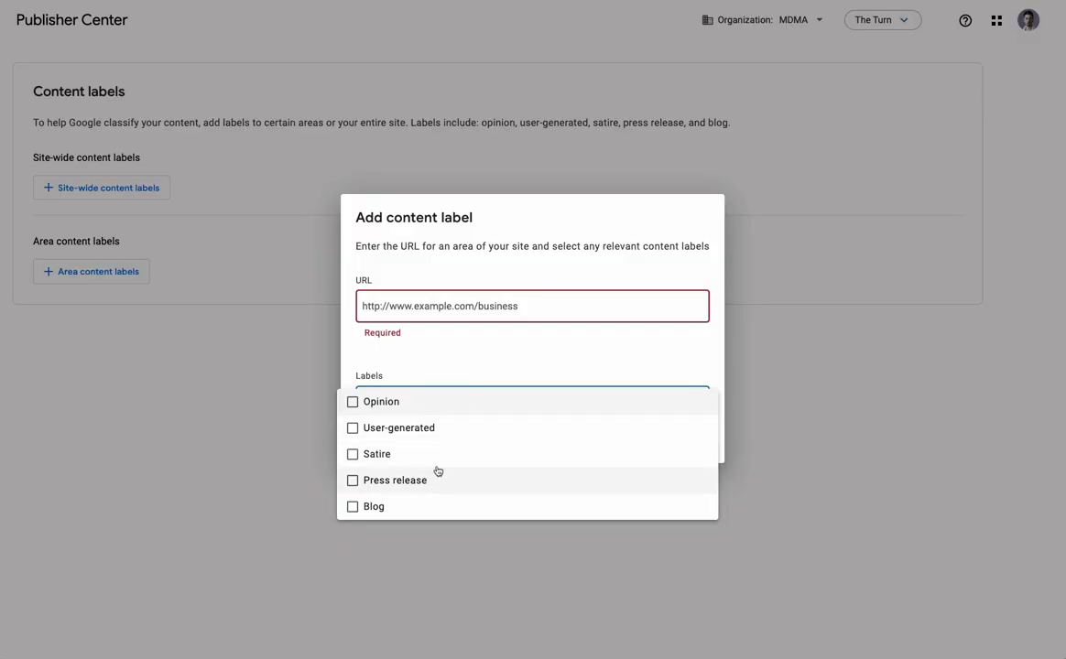
left_click(430, 362)
left_click(417, 295)
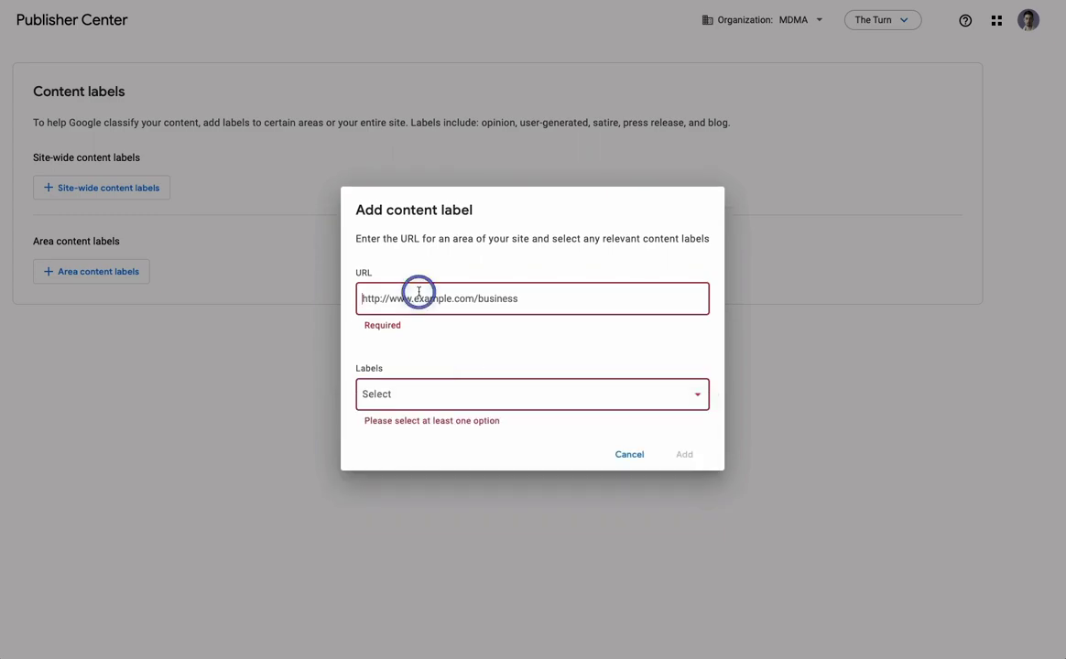
left_click(629, 455)
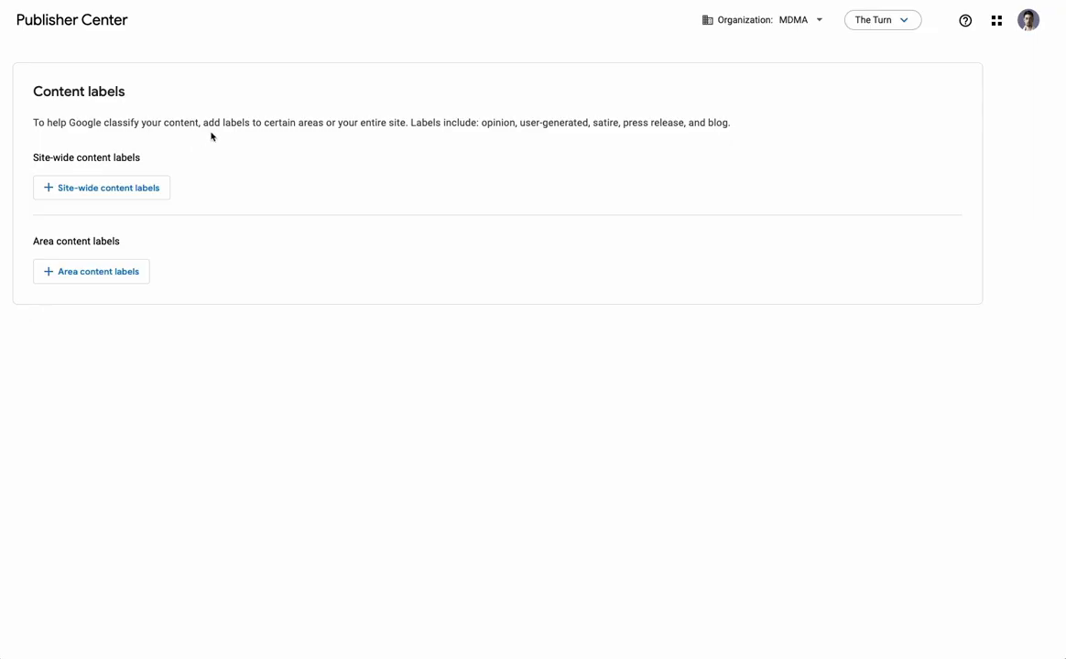
Step: Return to the Publisher Center home page and open The Turn's Google News settings for editing
left_click(996, 19)
left_click(961, 50)
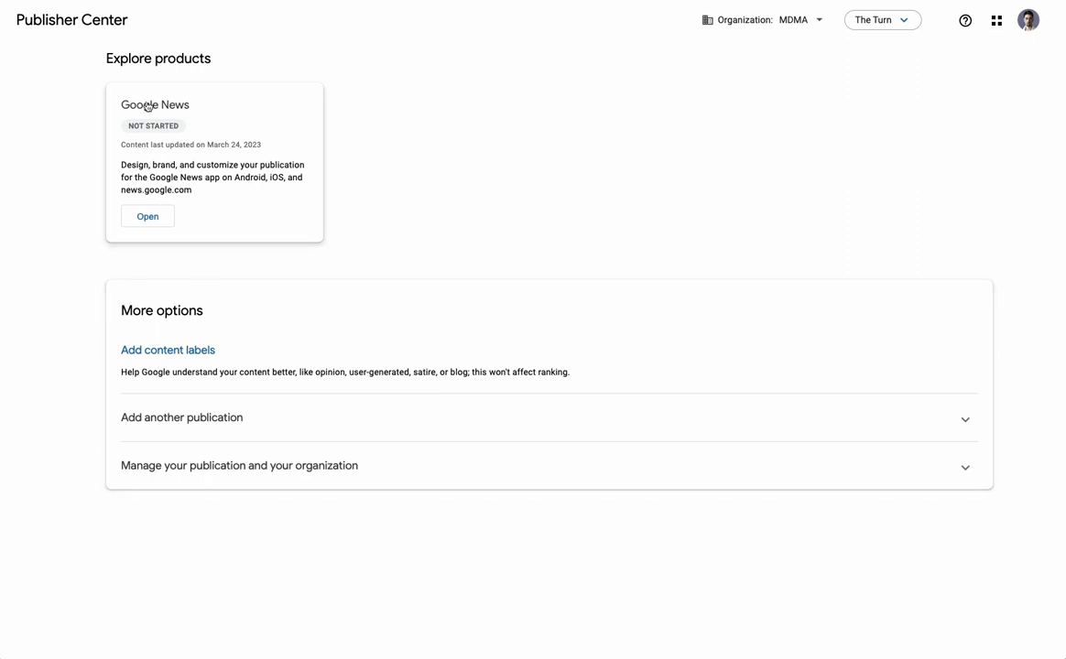
left_click(144, 216)
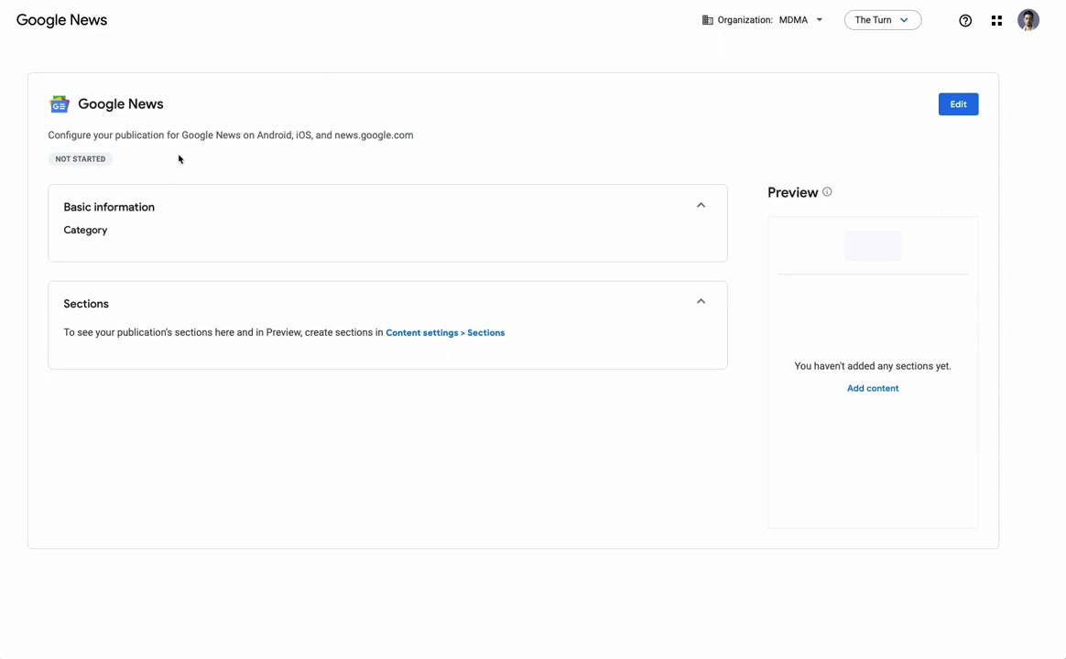
left_click(955, 103)
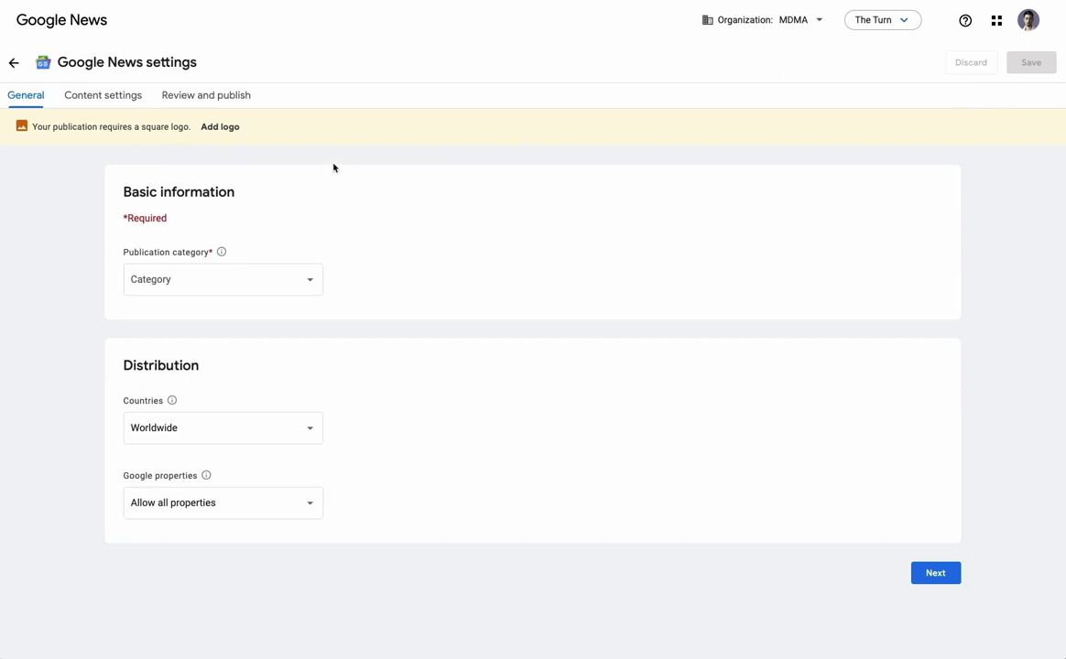
Step: Set the publication category to Sports and keep the distribution countries as Worldwide
left_click(209, 286)
scroll(229, 302, "down", 10)
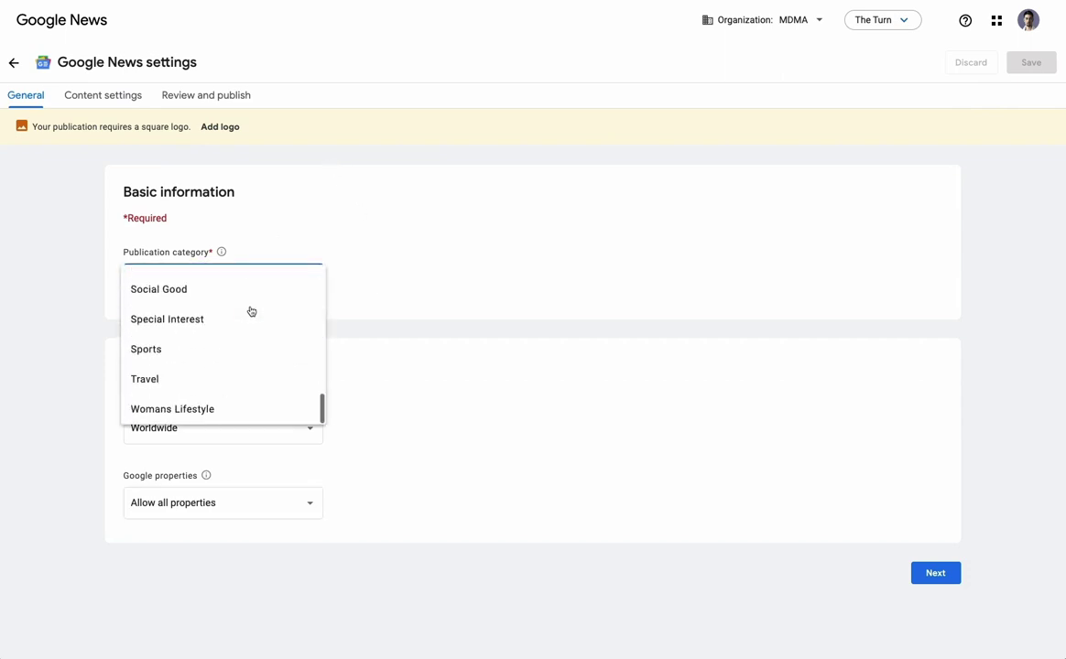
left_click(199, 356)
left_click(217, 342)
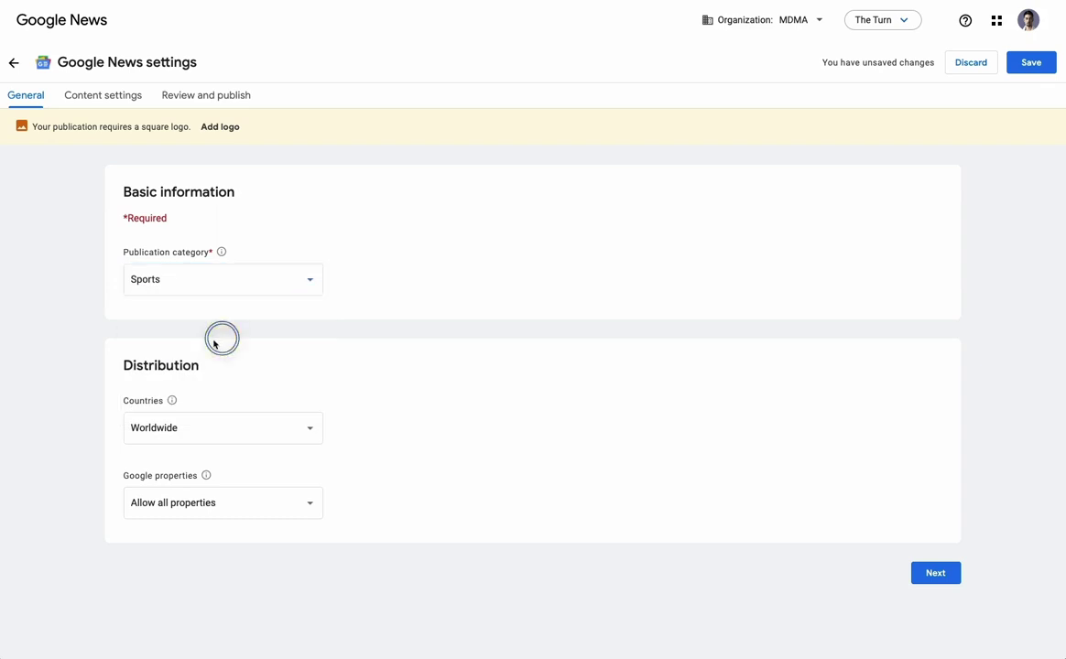
left_click(183, 425)
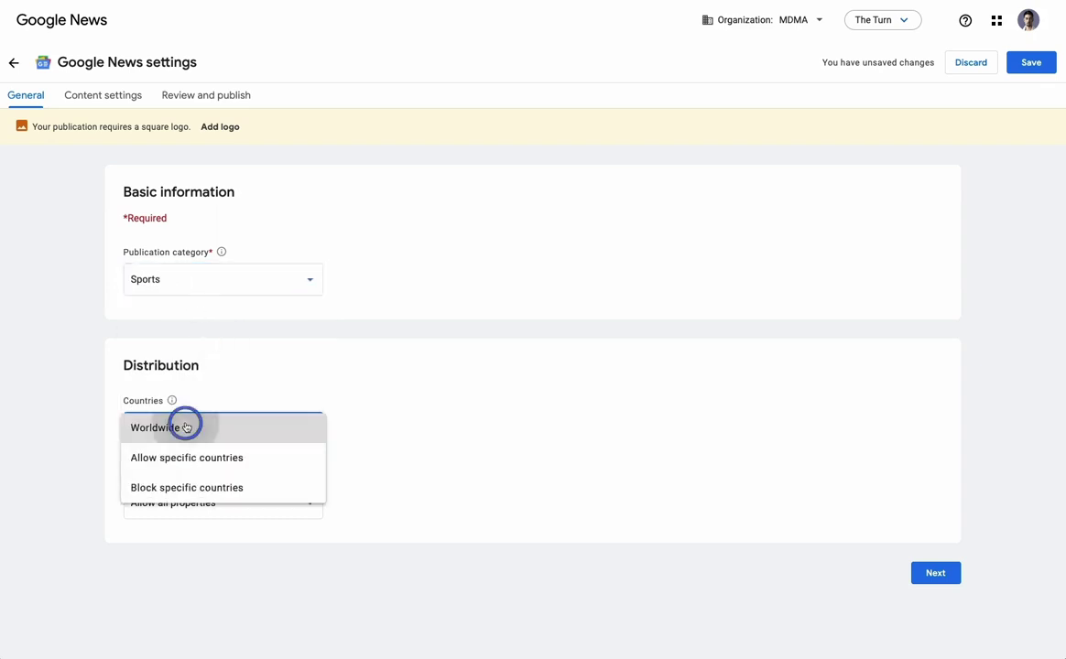
left_click(185, 427)
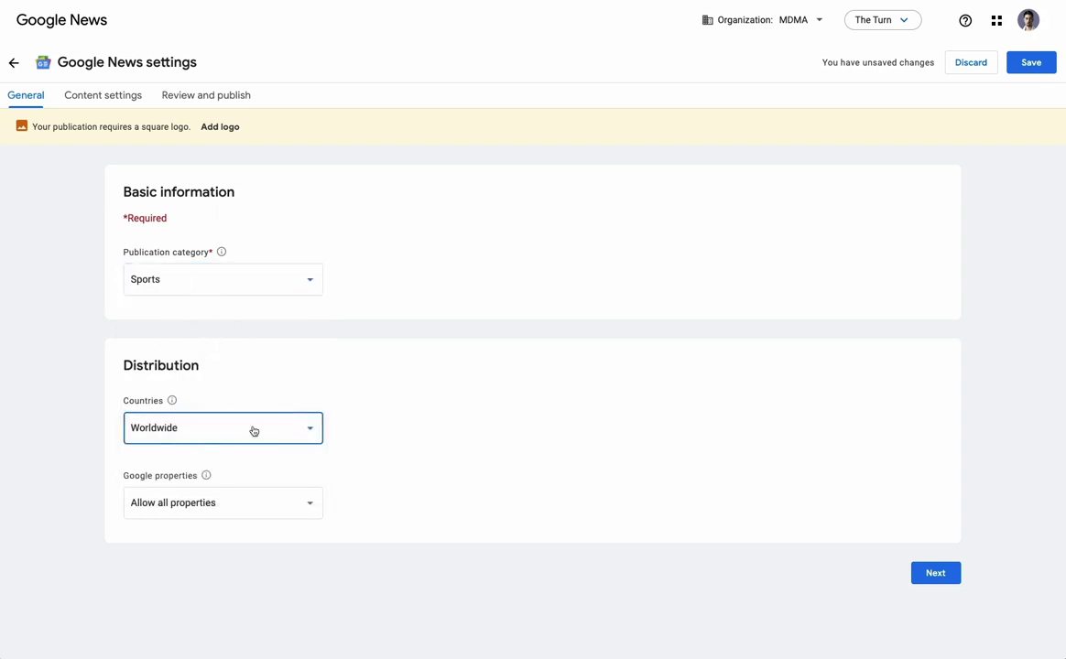
Step: Try allowing only specific Google properties, check the available choices, and switch back to Allow all properties
left_click(209, 511)
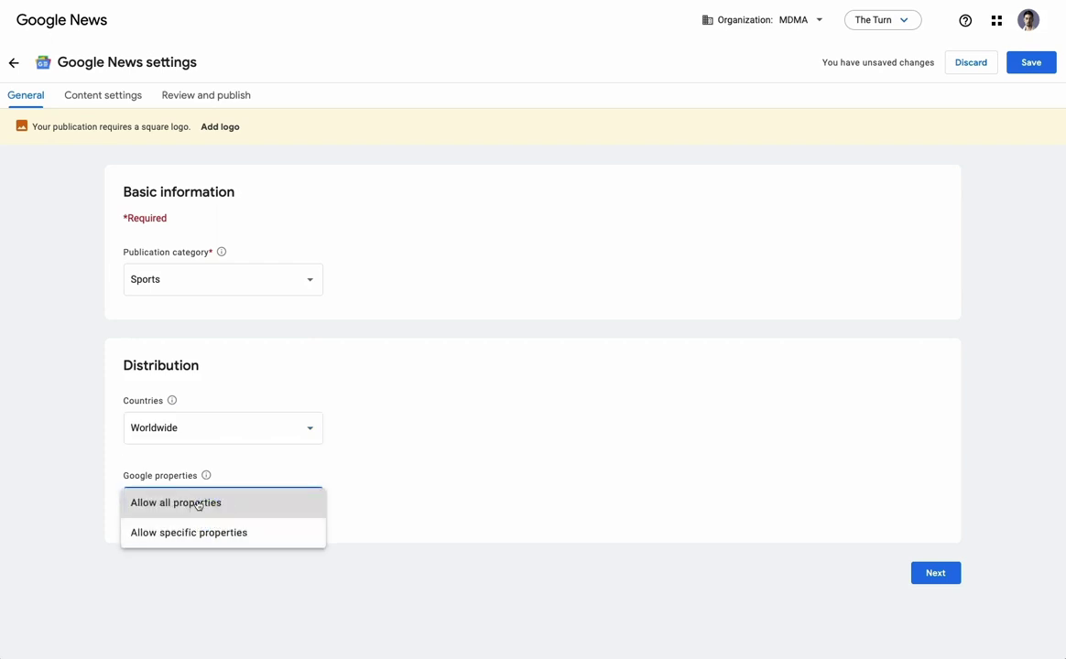
left_click(191, 533)
left_click(501, 505)
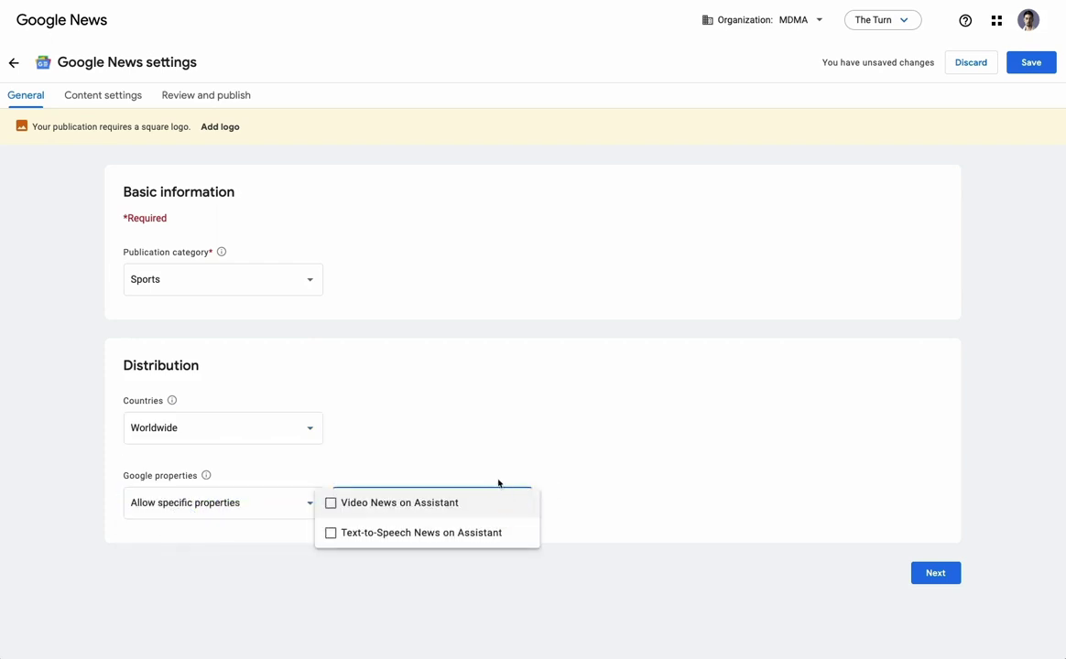
left_click(254, 504)
left_click(227, 502)
left_click(218, 474)
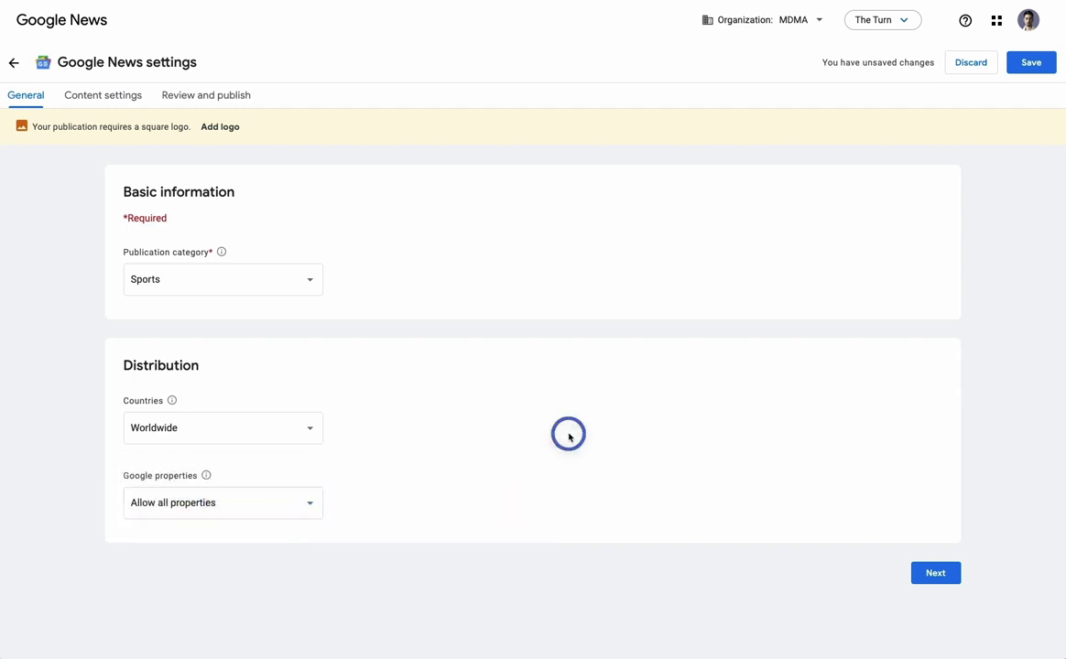
Step: Proceed to the content settings and examine the web location and feed forms for a new section, closing both unfilled
left_click(916, 577)
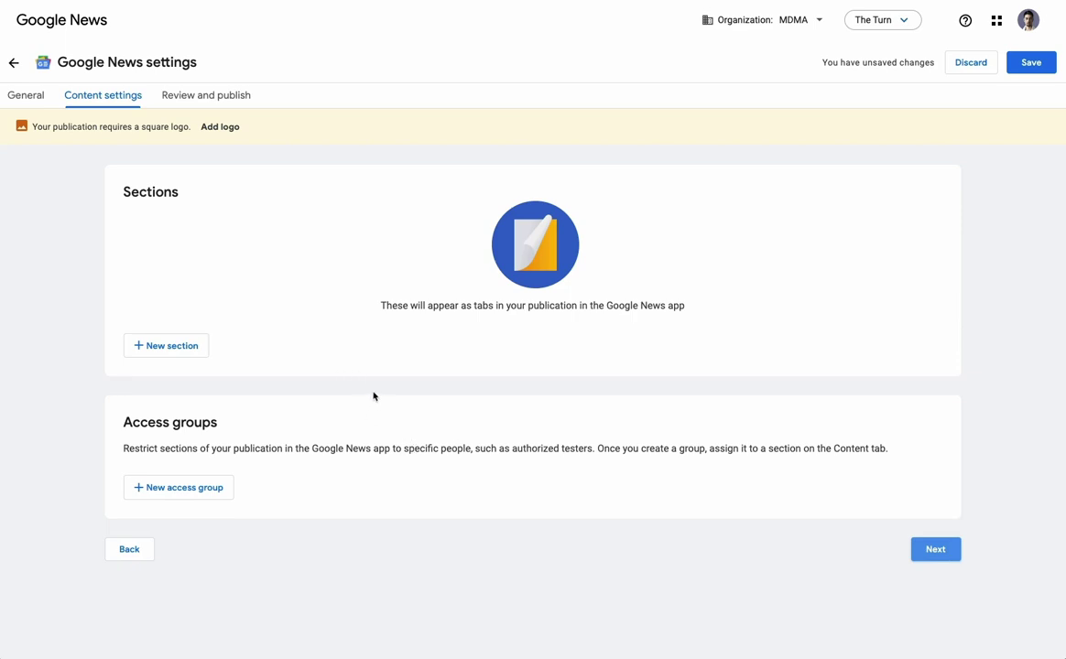
left_click(159, 329)
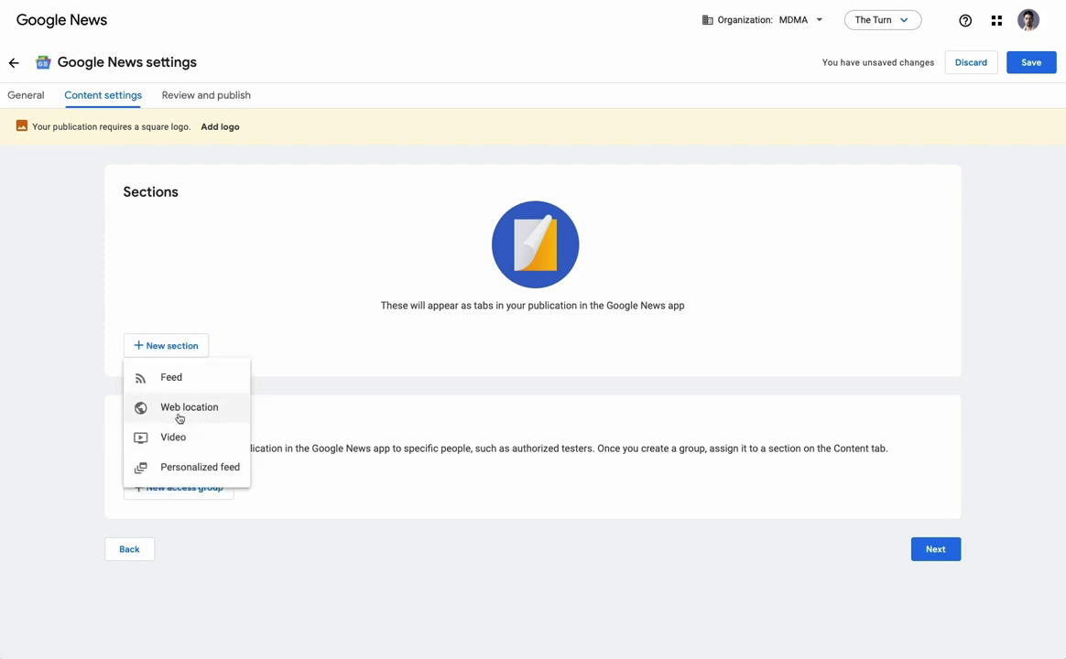
left_click(180, 378)
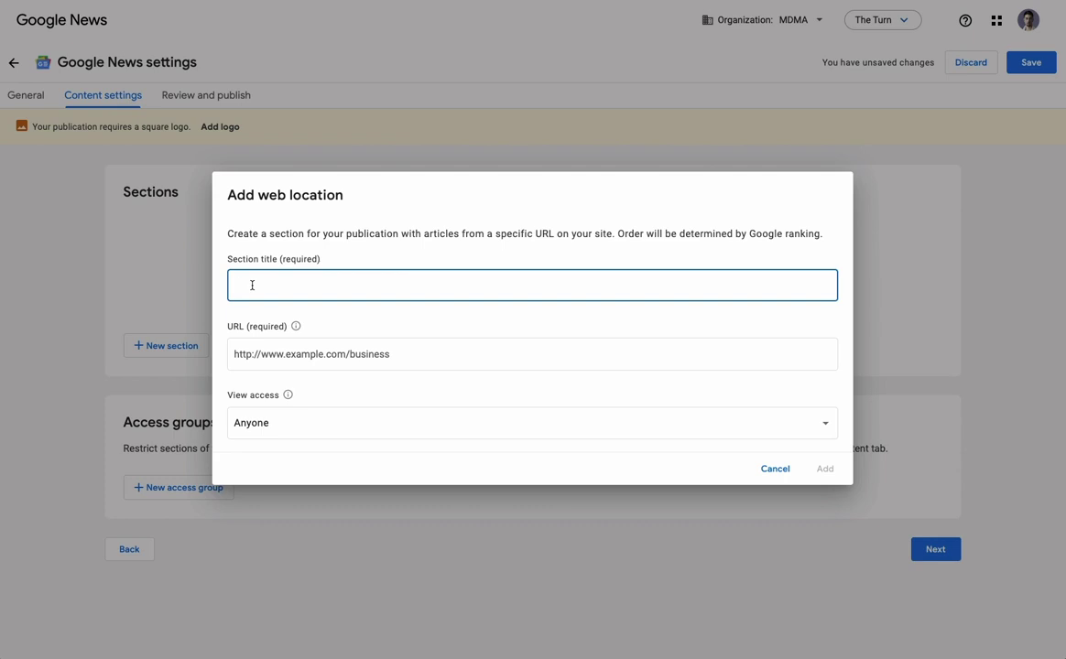
left_click(772, 468)
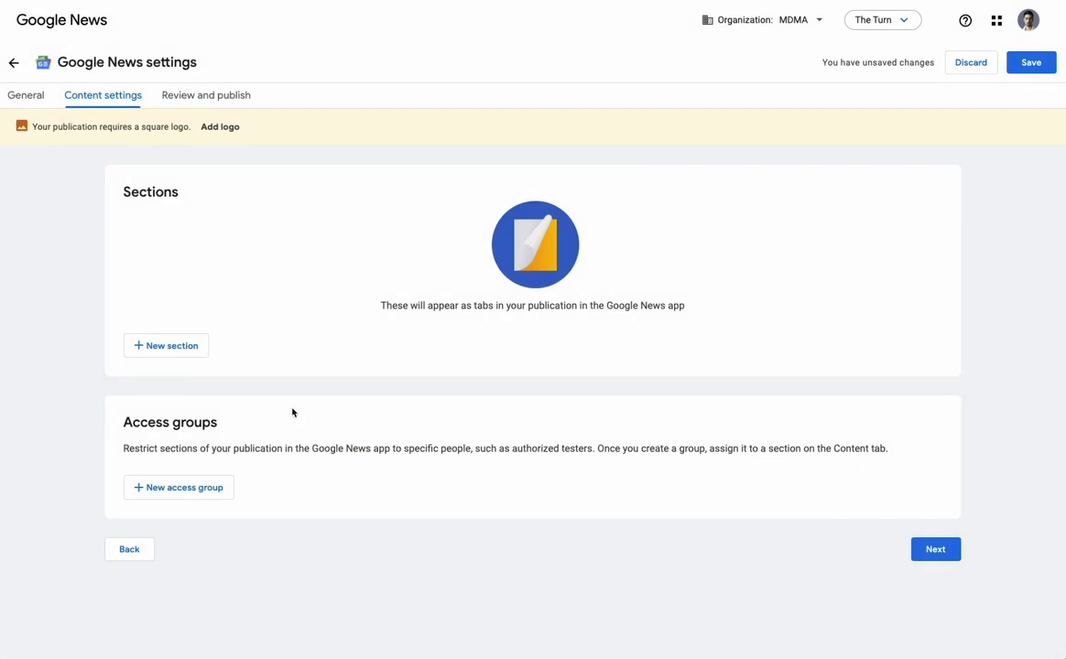
left_click(172, 347)
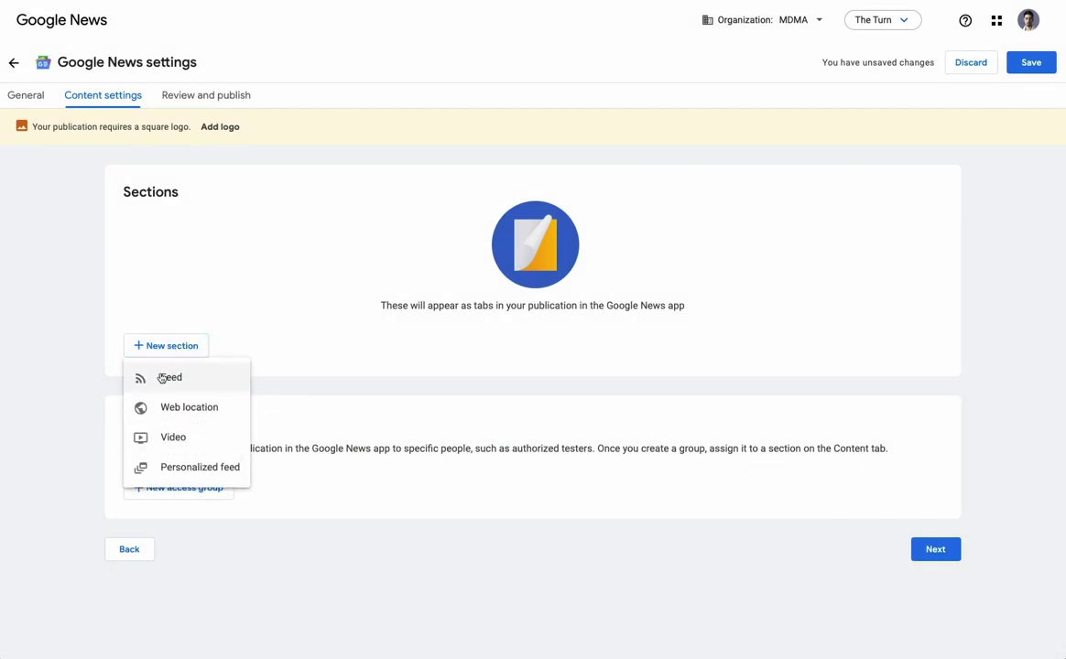
left_click(164, 377)
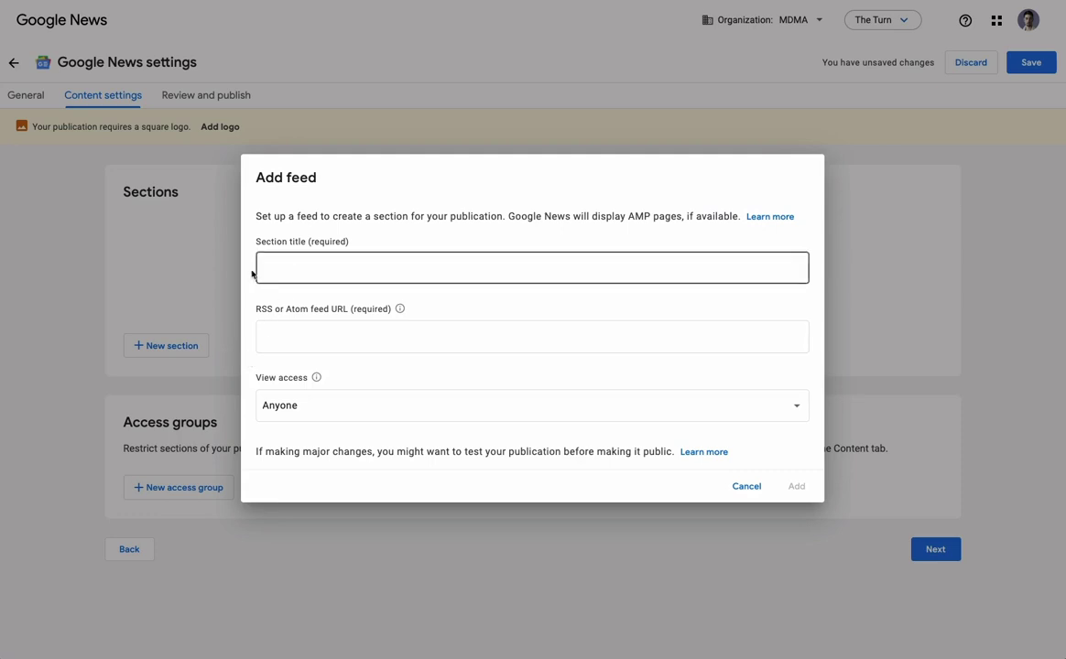
left_click(184, 275)
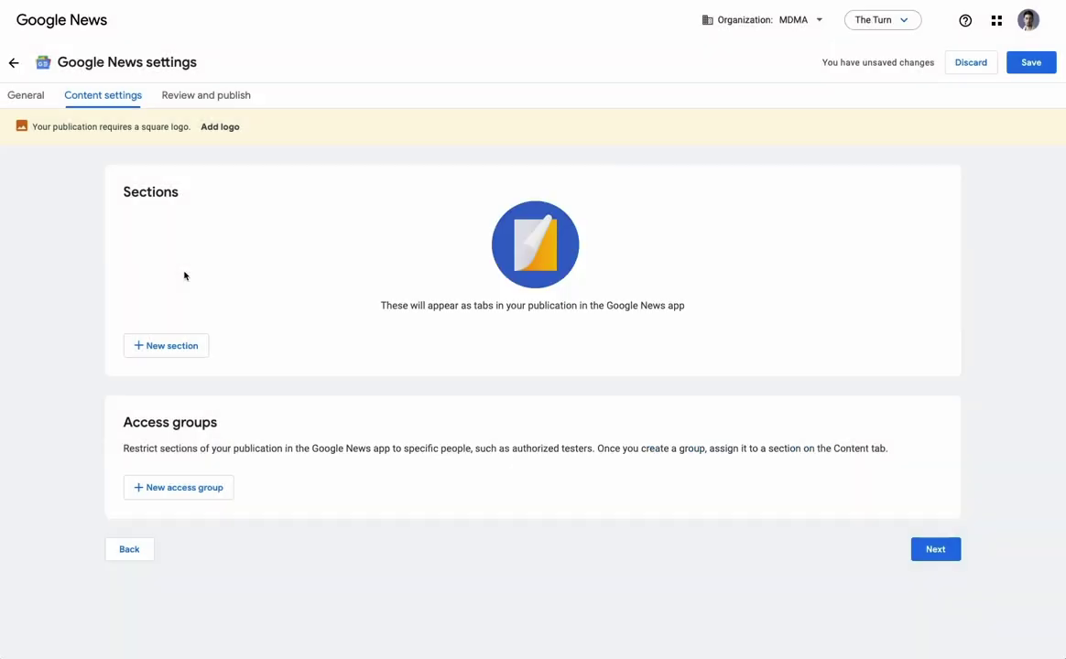
Step: Examine the video and personalized feed forms for a new section, closing both without adding anything
left_click(172, 346)
left_click(196, 448)
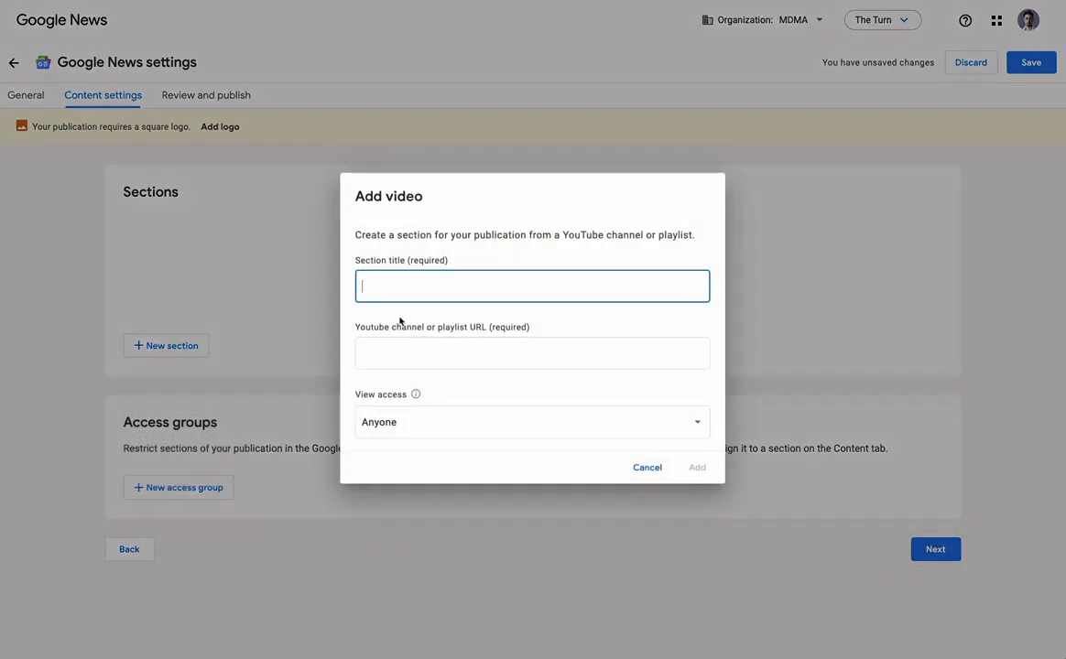
left_click(275, 359)
left_click(195, 349)
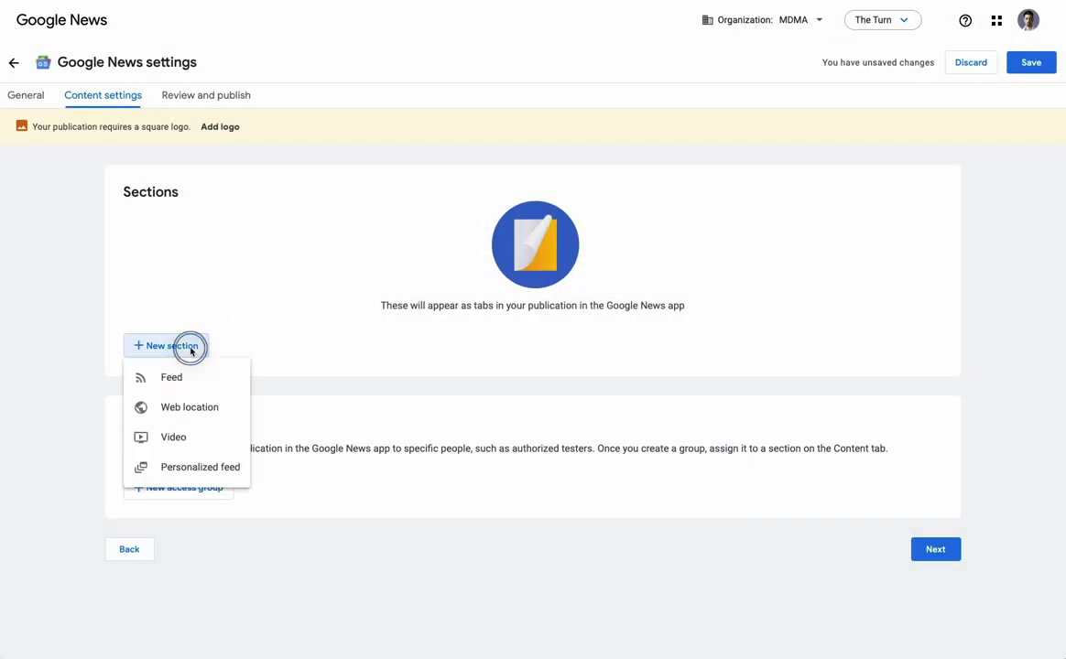
left_click(218, 475)
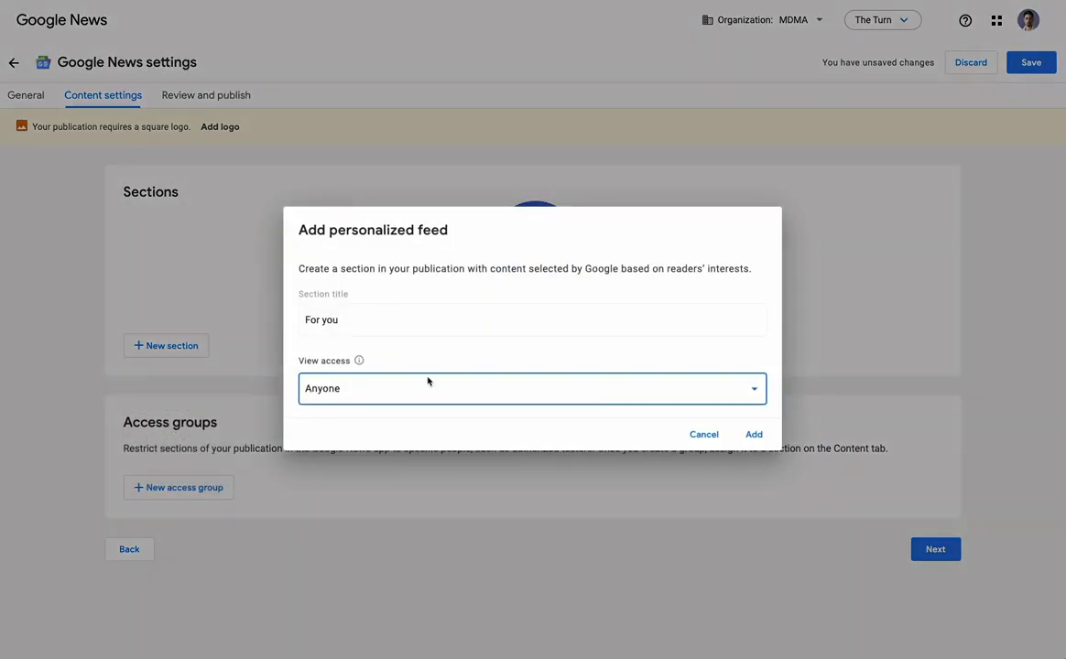
left_click(705, 435)
Step: Check the group name and user fields for creating a new access group, and cancel
left_click(183, 487)
left_click(450, 382)
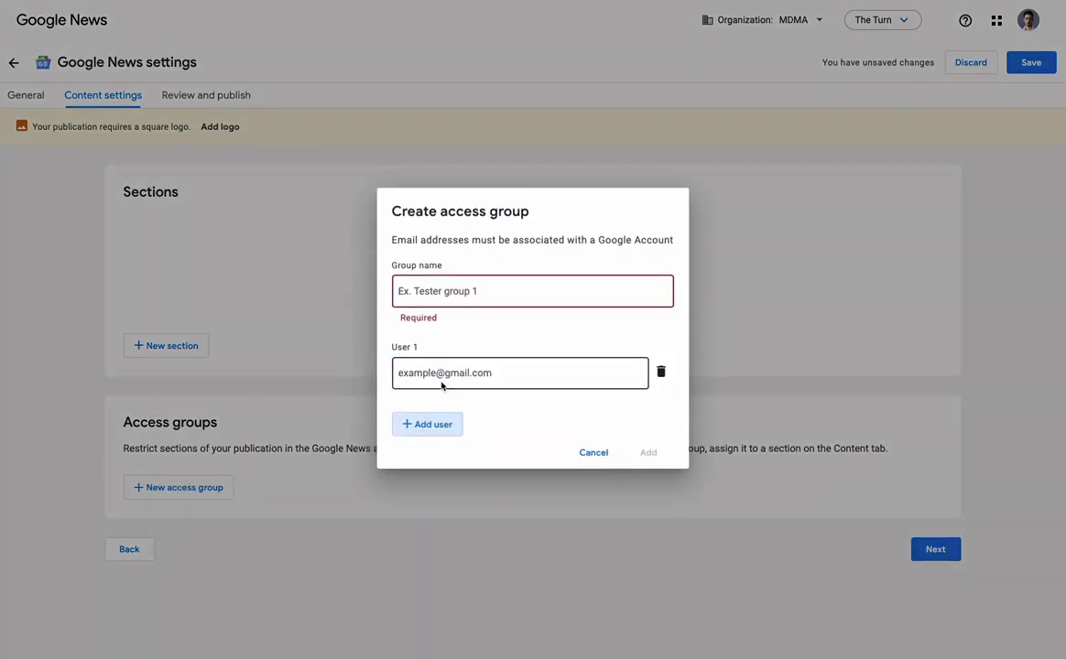
left_click(597, 453)
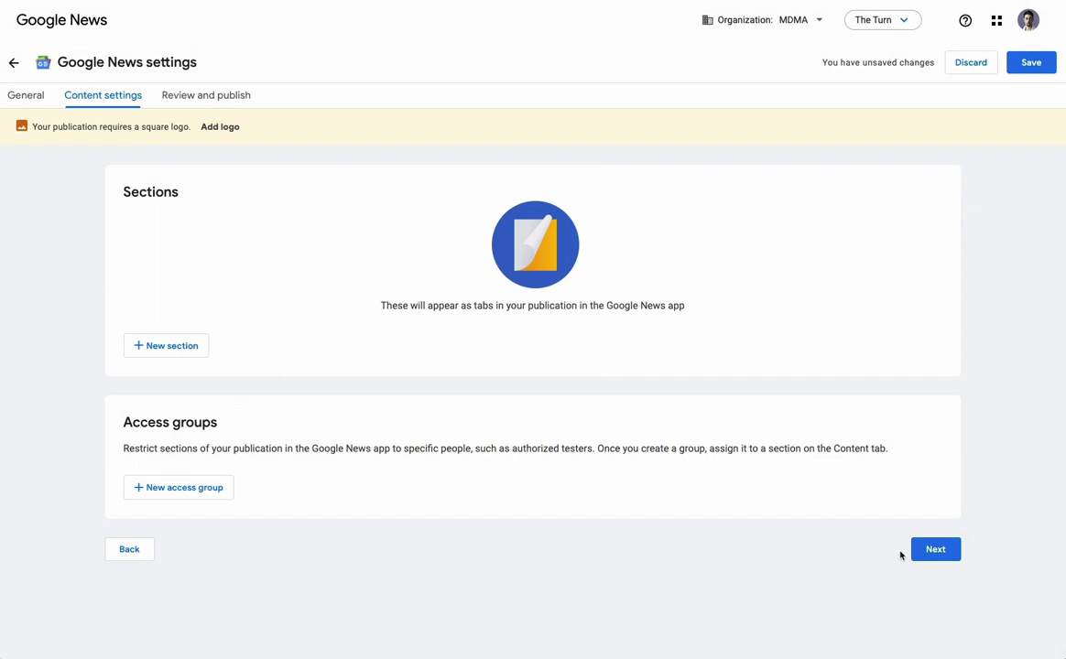
Step: Proceed to the review and publish page and examine the publishing status issues, terms of service and testing section
left_click(936, 550)
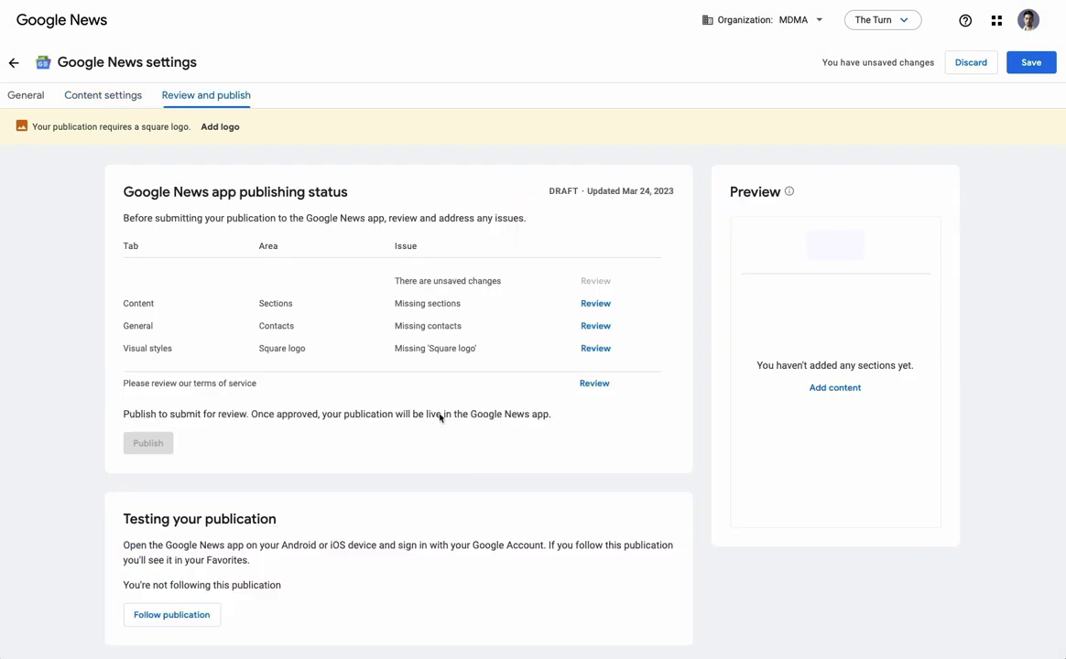
scroll(440, 418, "down", 2)
scroll(571, 421, "up", 2)
scroll(507, 338, "down", 1)
scroll(899, 136, "up", 1)
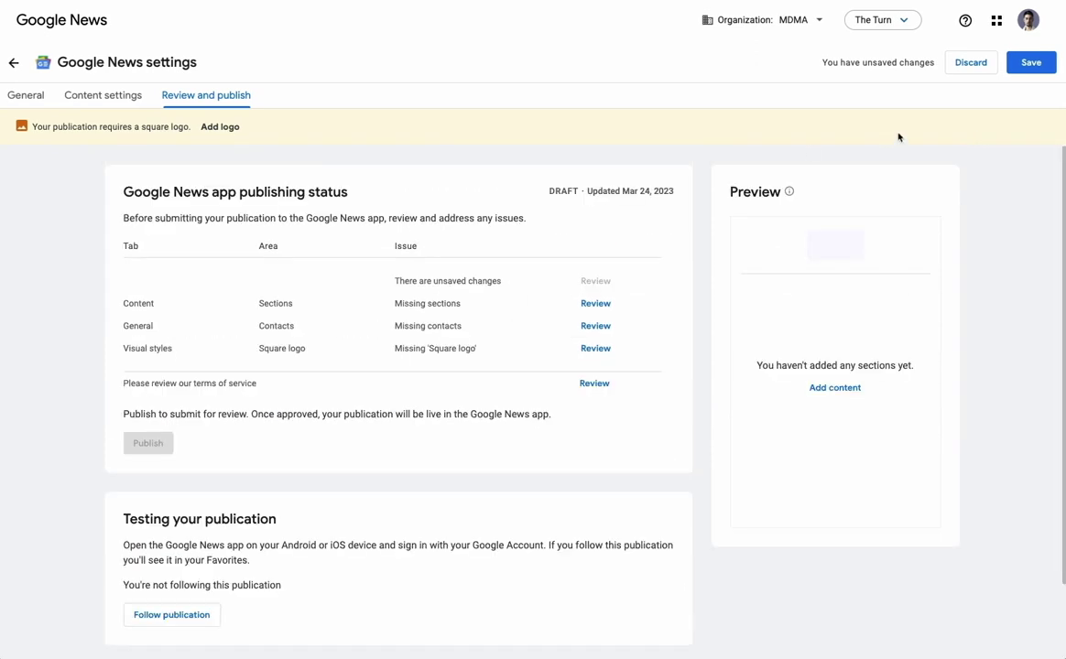
scroll(483, 406, "down", 1)
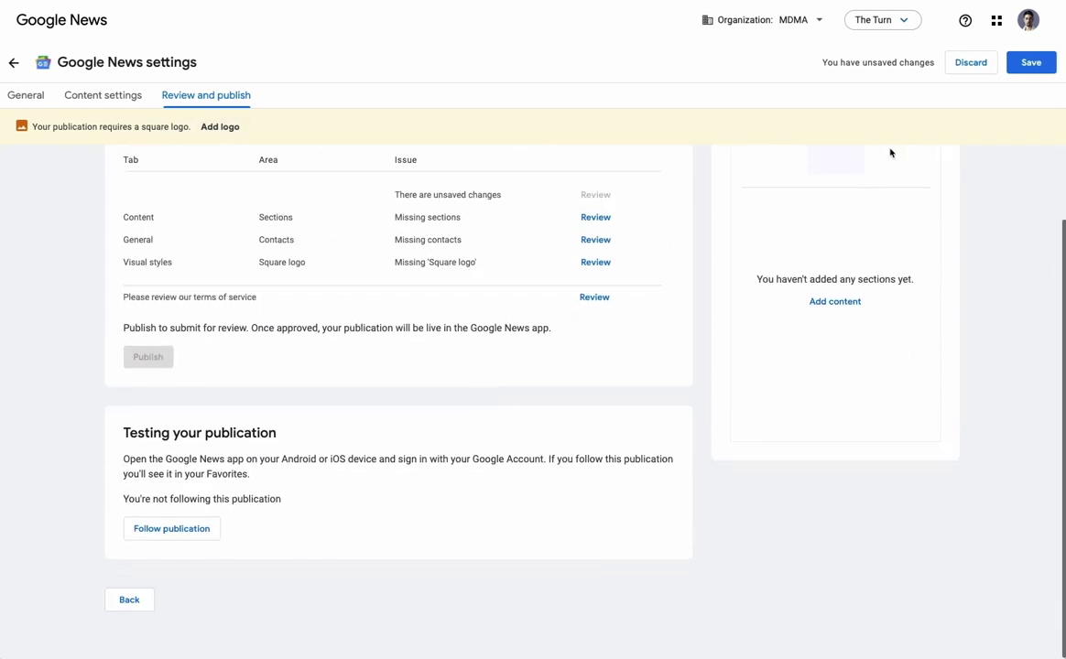
Step: Discard the unsaved Google News settings changes and switch to the beehiiv organization
left_click(972, 63)
left_click(861, 19)
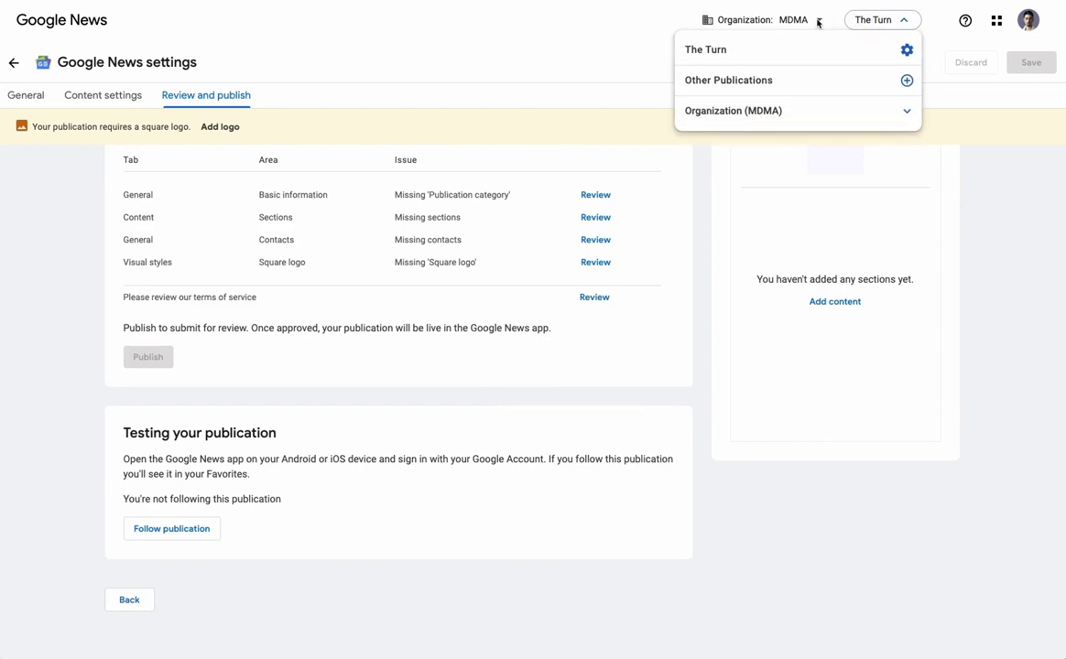
left_click(819, 19)
left_click(819, 19)
left_click(794, 53)
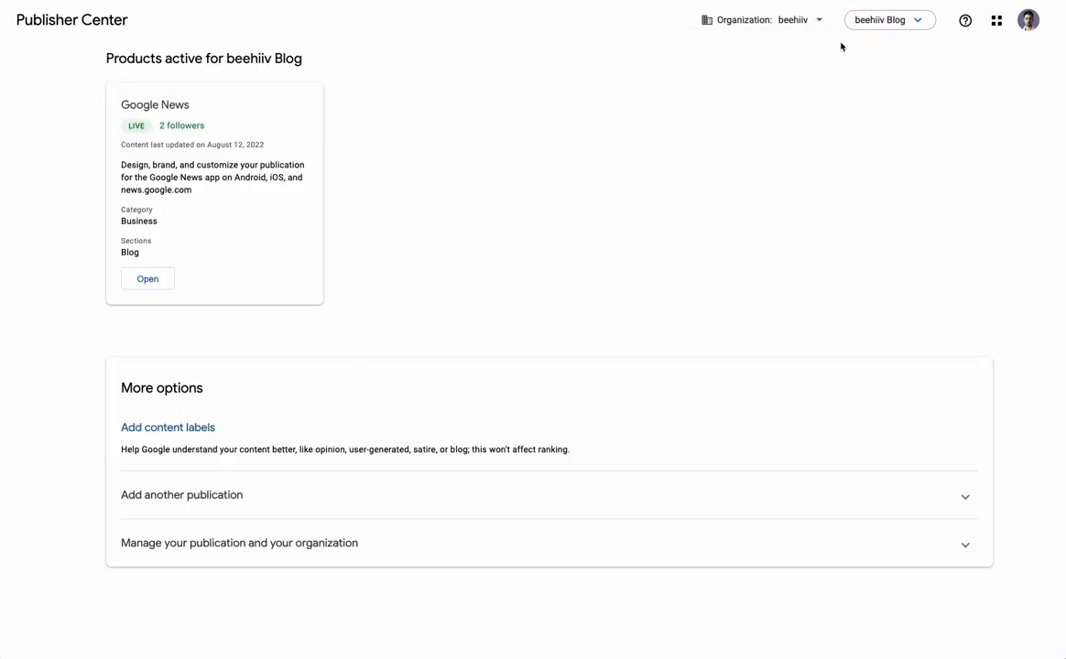
Step: Open the Google News overview of beehiiv Blog and examine its basic information, sections and article preview
left_click(155, 198)
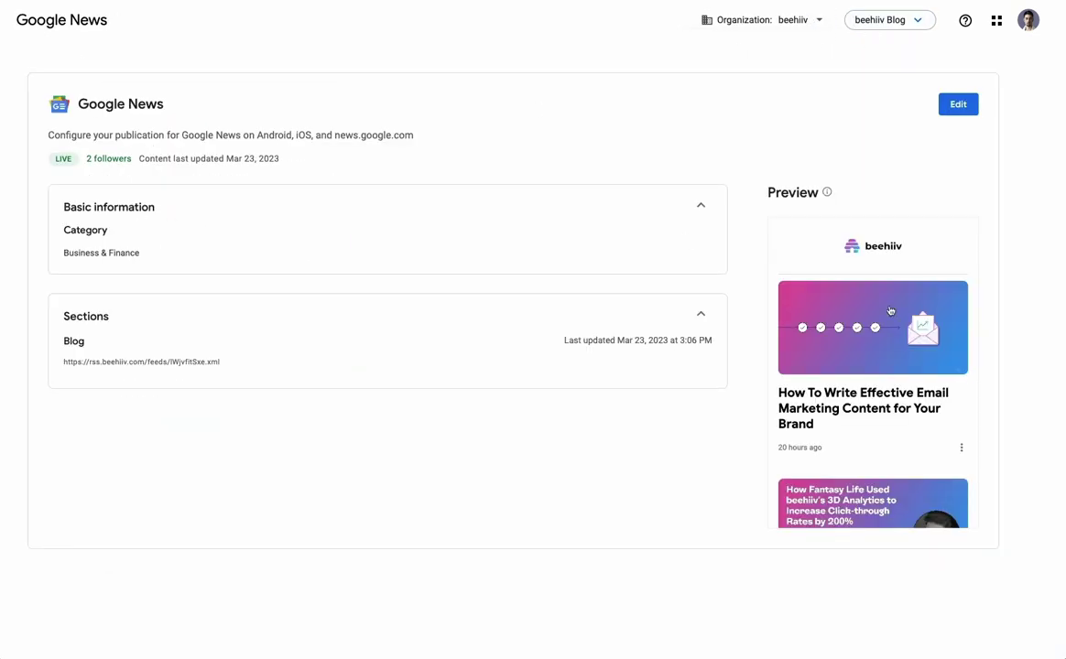
scroll(826, 340, "down", 5)
scroll(825, 341, "down", 10)
left_click(62, 21)
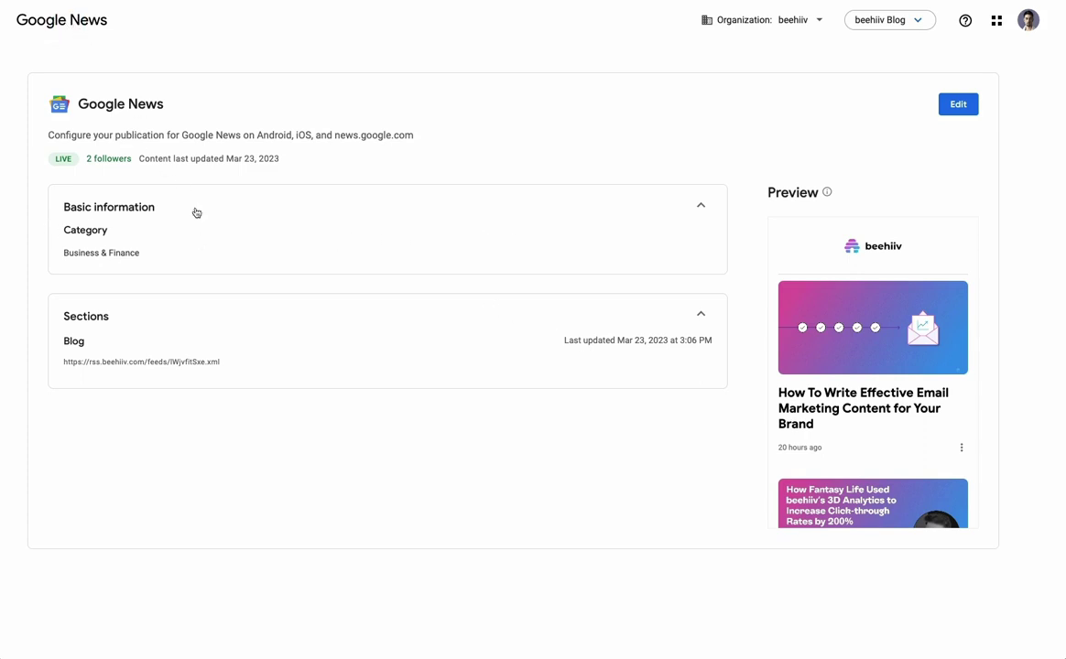